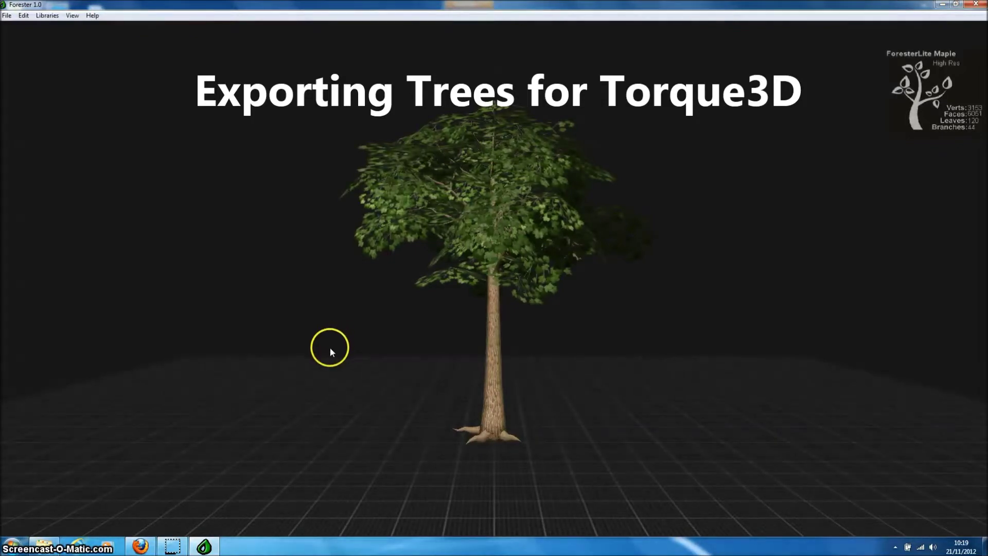
Replace the unsaved maple with the ForesterLite Pine from the Tree Library.
click(7, 15)
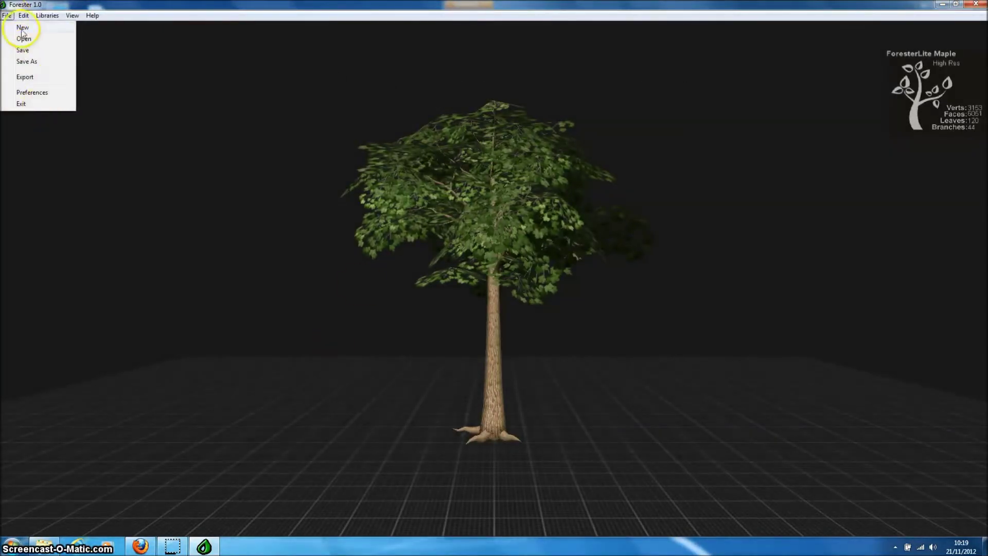
click(85, 76)
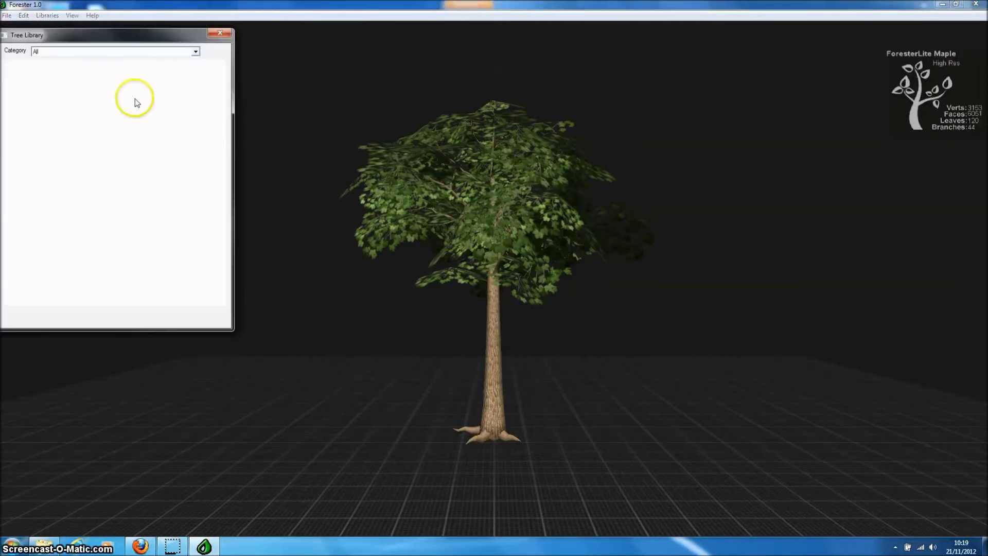
drag(223, 133, 228, 170)
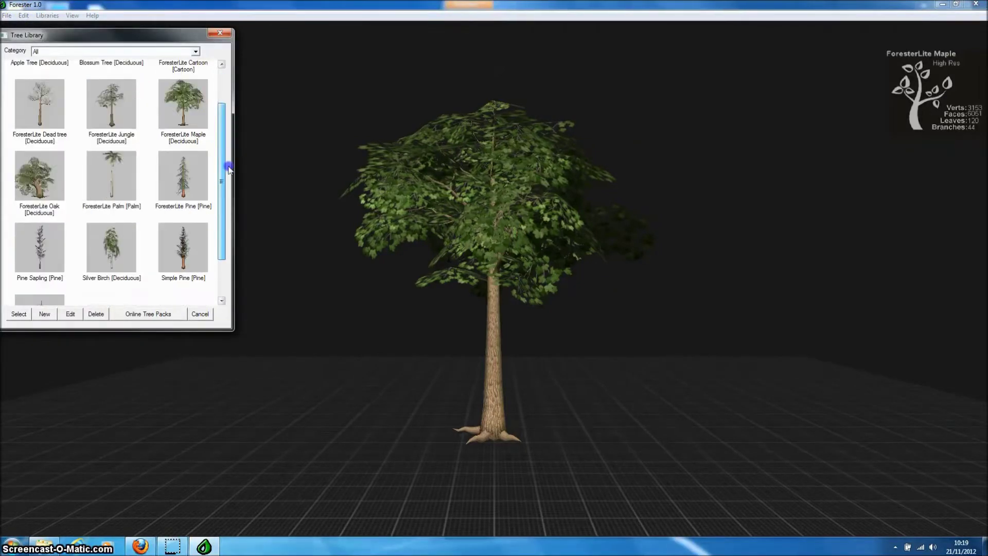
click(197, 172)
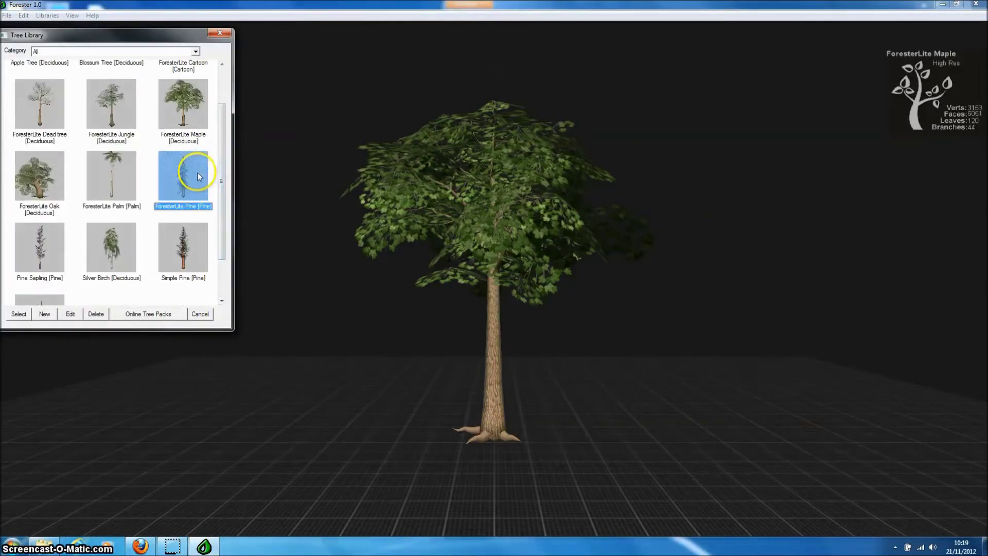
click(18, 314)
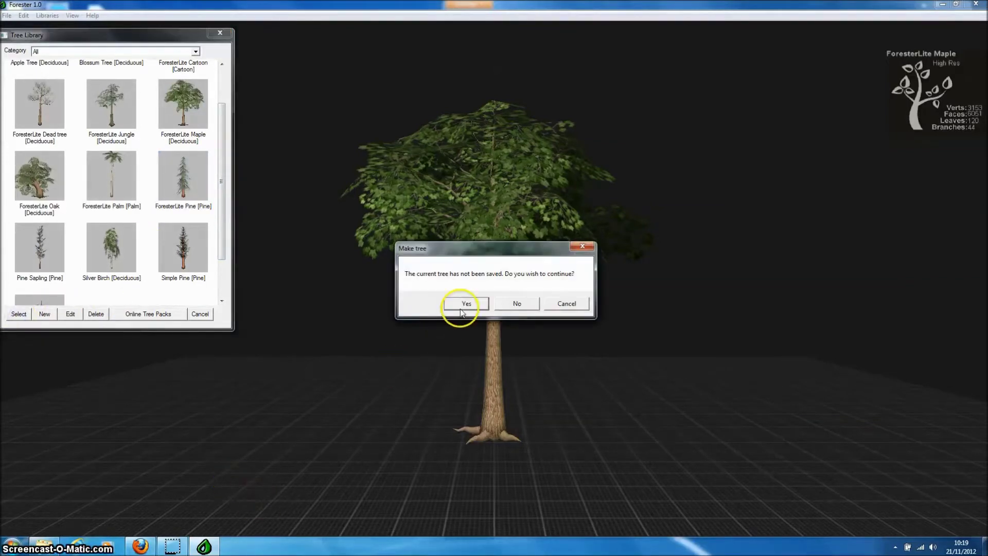
click(461, 303)
click(222, 481)
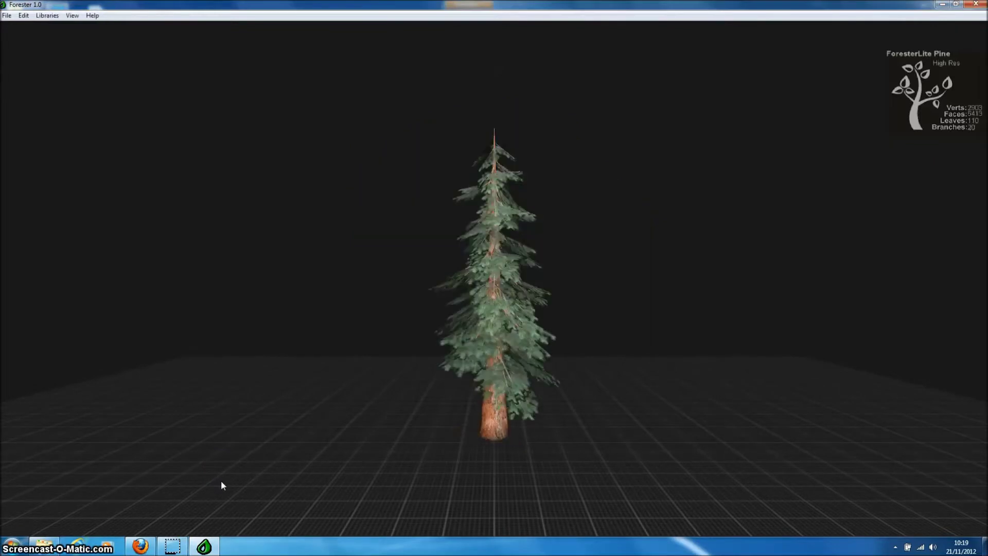
Rotate a leaf cluster near the pine's trunk base.
mouse_move(593, 375)
mouse_down()
mouse_move(470, 353)
mouse_move(331, 375)
mouse_move(304, 395)
mouse_move(500, 350)
mouse_move(566, 382)
mouse_up()
click(535, 414)
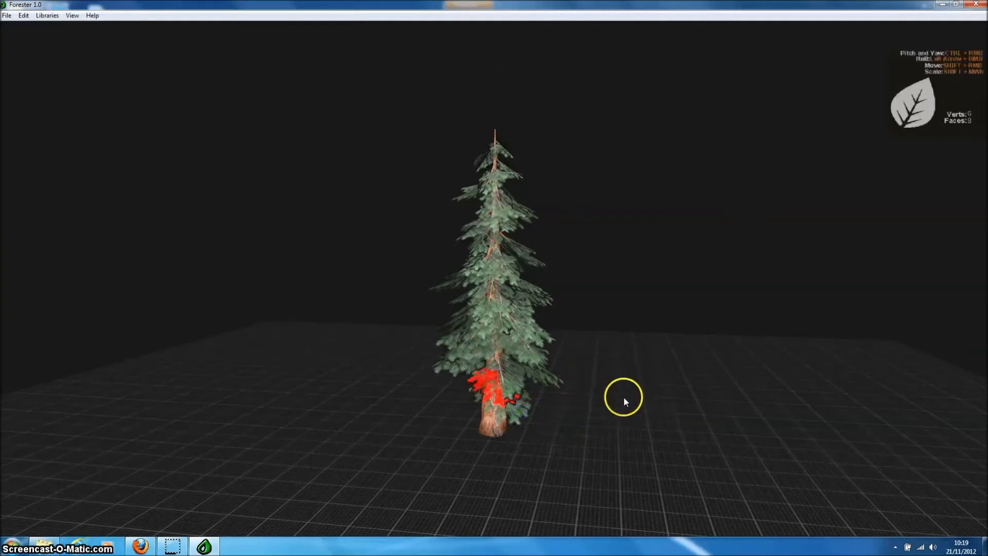
mouse_move(624, 396)
ctrl+right_down()
mouse_move(569, 390)
mouse_move(591, 347)
mouse_move(630, 369)
ctrl+right_up()
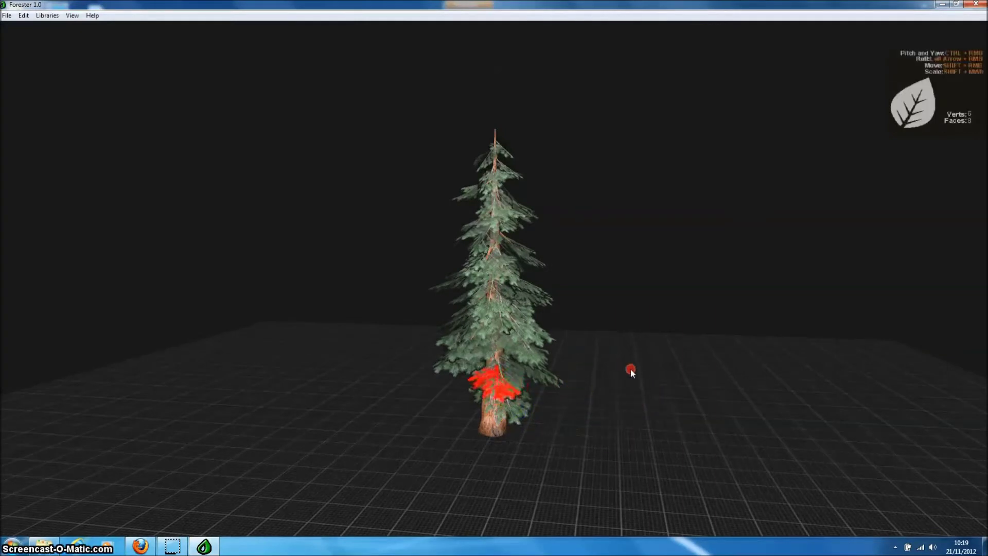
click(616, 403)
mouse_move(335, 353)
mouse_down()
mouse_move(601, 329)
mouse_move(659, 291)
mouse_move(623, 332)
mouse_move(502, 377)
mouse_up()
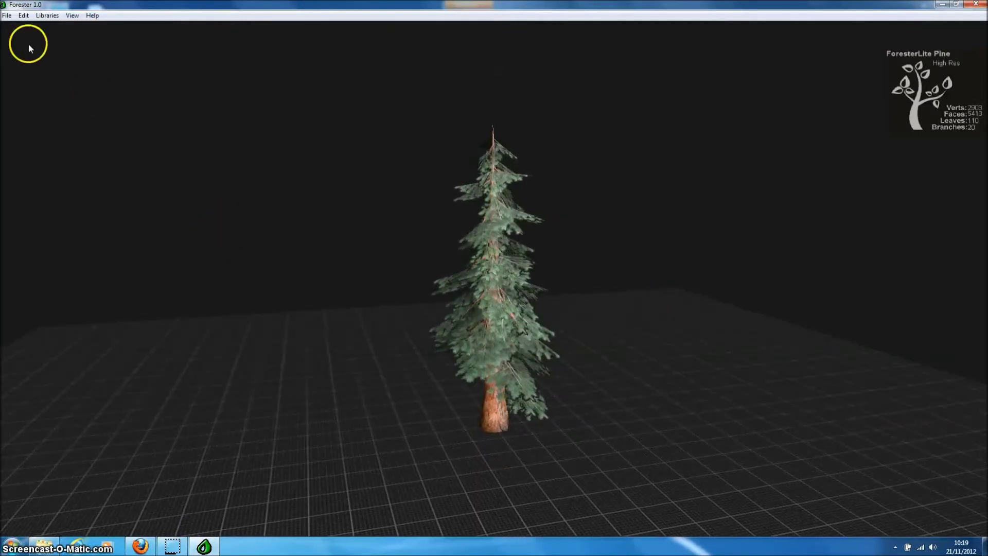
Enable Torque 3D export for the pine, keeping scale 1.0 and material prefix Mat857.
click(7, 15)
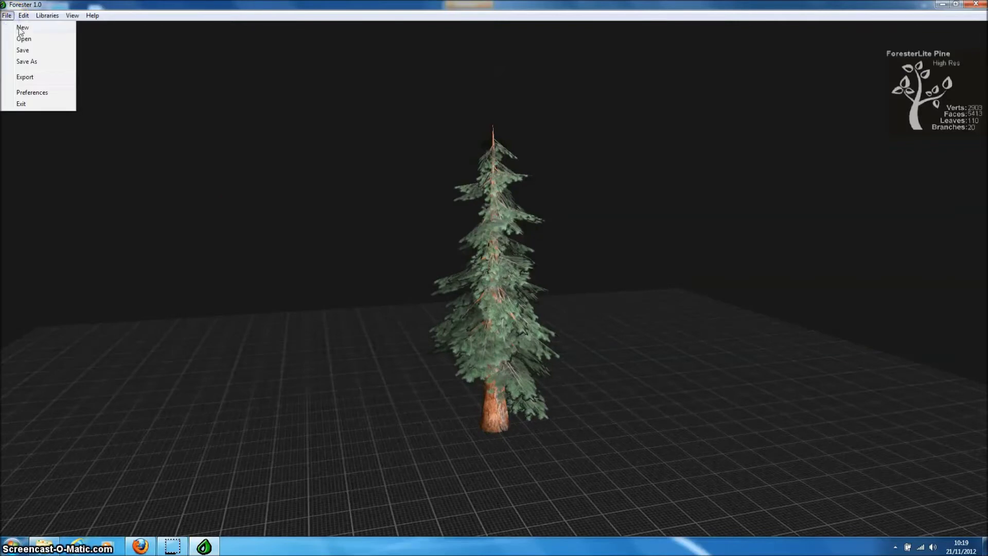
click(26, 77)
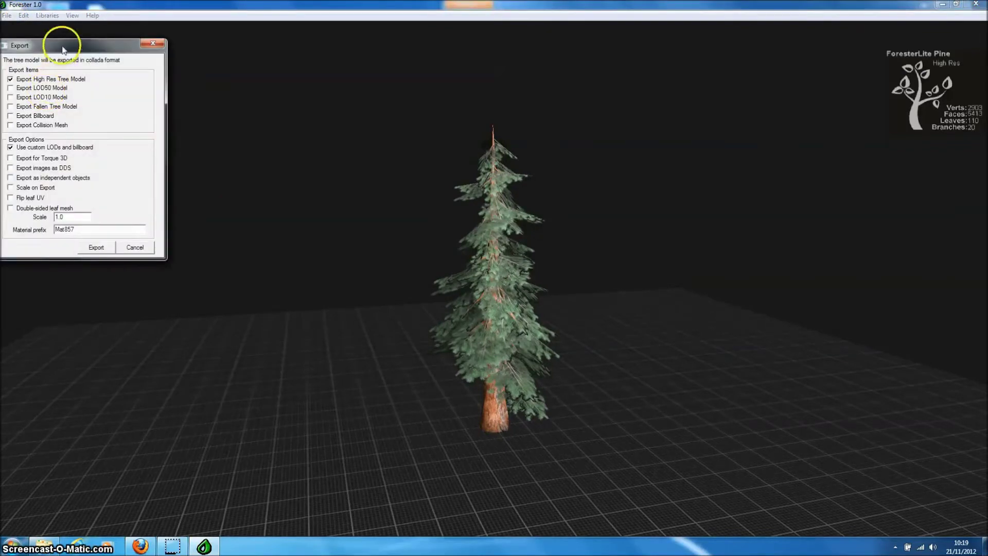
drag(62, 43, 163, 38)
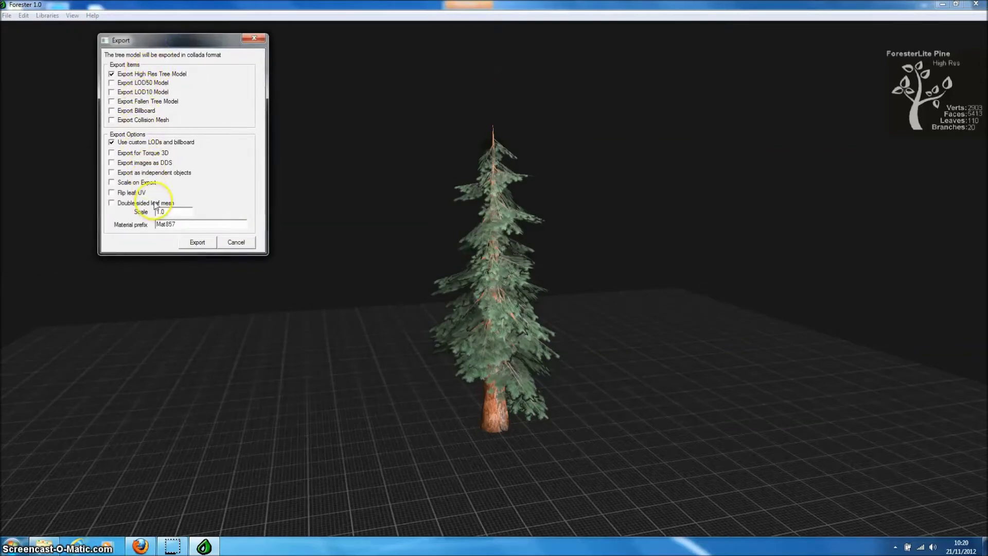
click(112, 153)
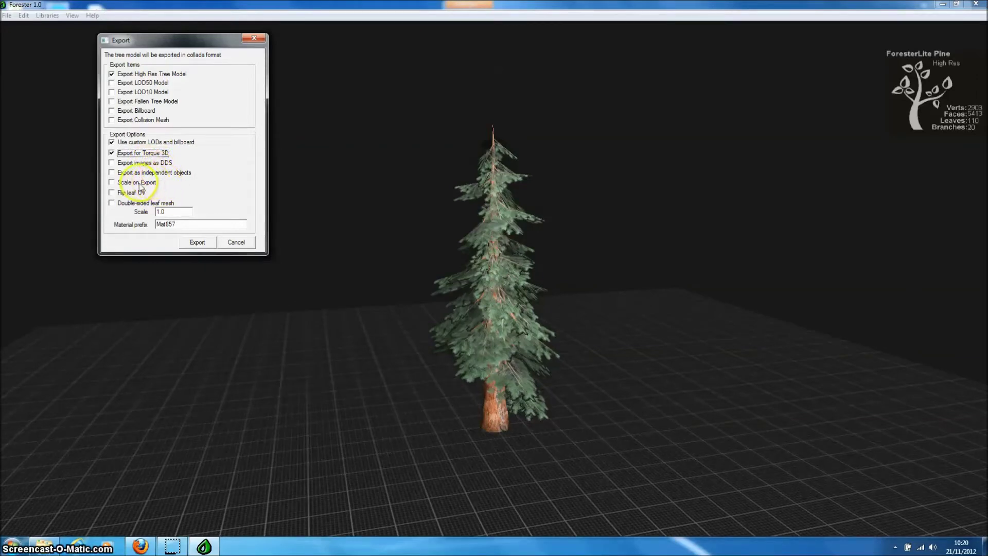
double_click(158, 212)
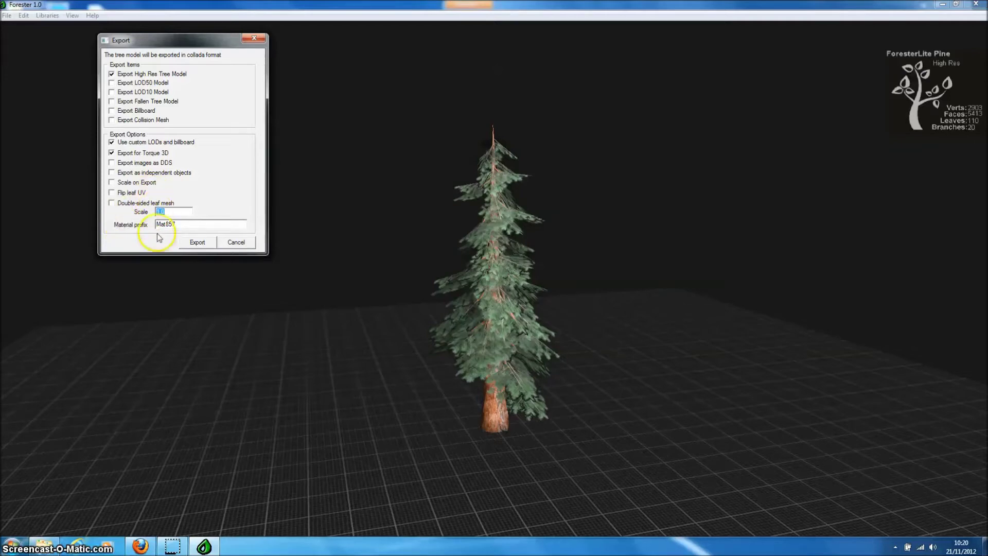
drag(187, 225, 155, 224)
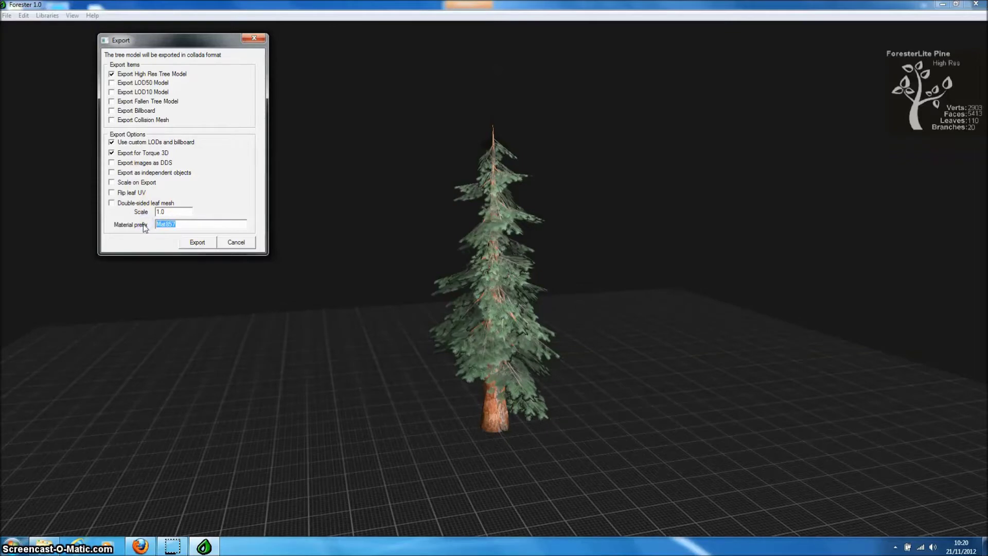
click(183, 224)
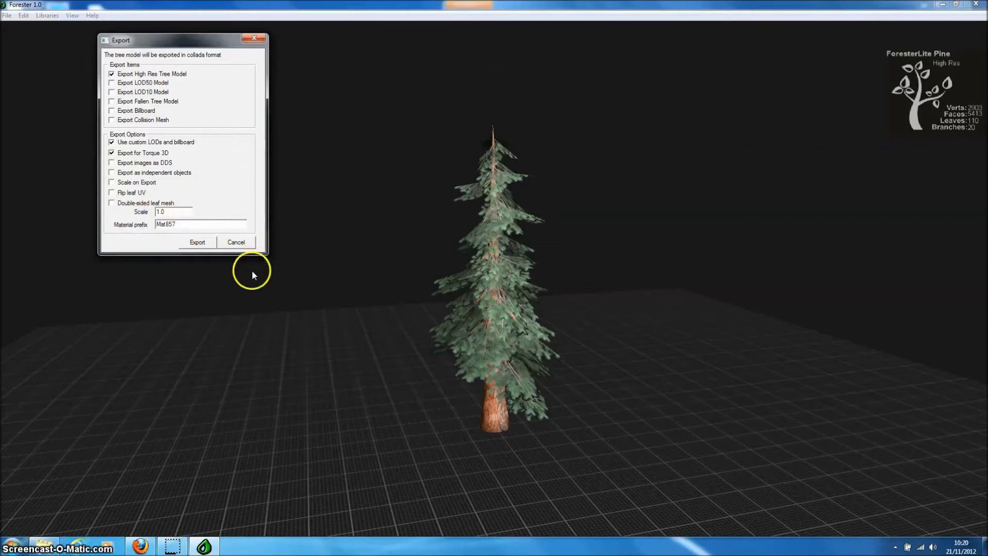
click(198, 242)
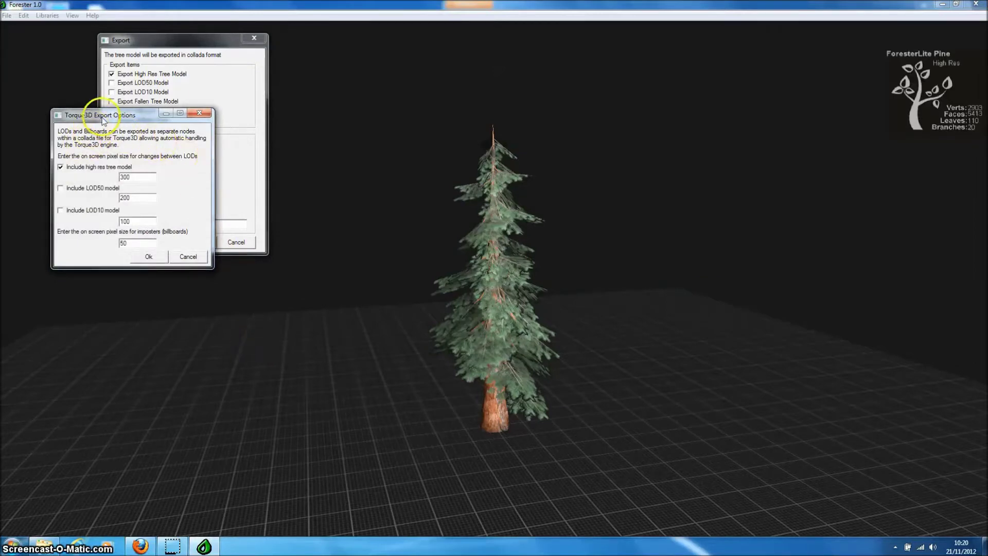
Include the LOD50 model and accept switch sizes 300 and 200, with imposter 50.
drag(102, 120, 272, 154)
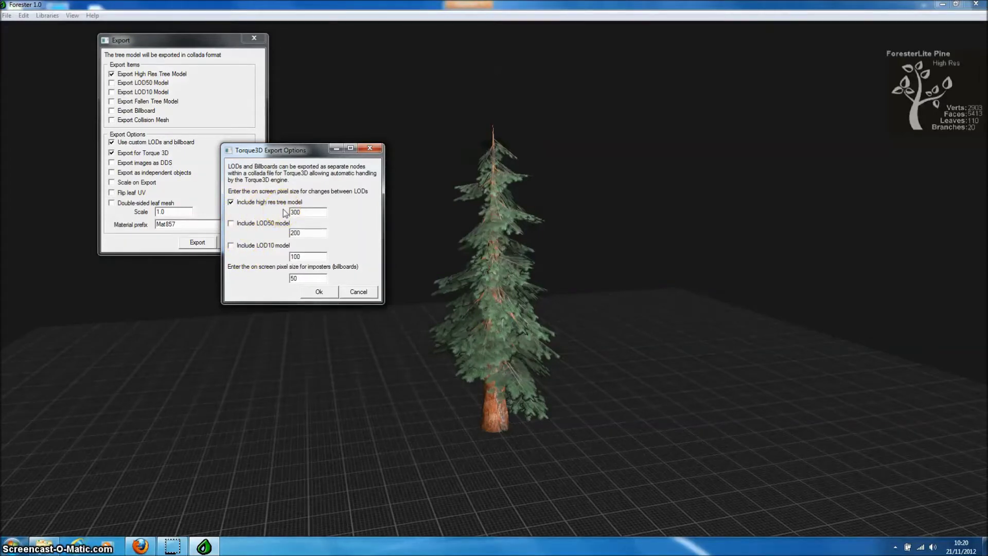
click(231, 224)
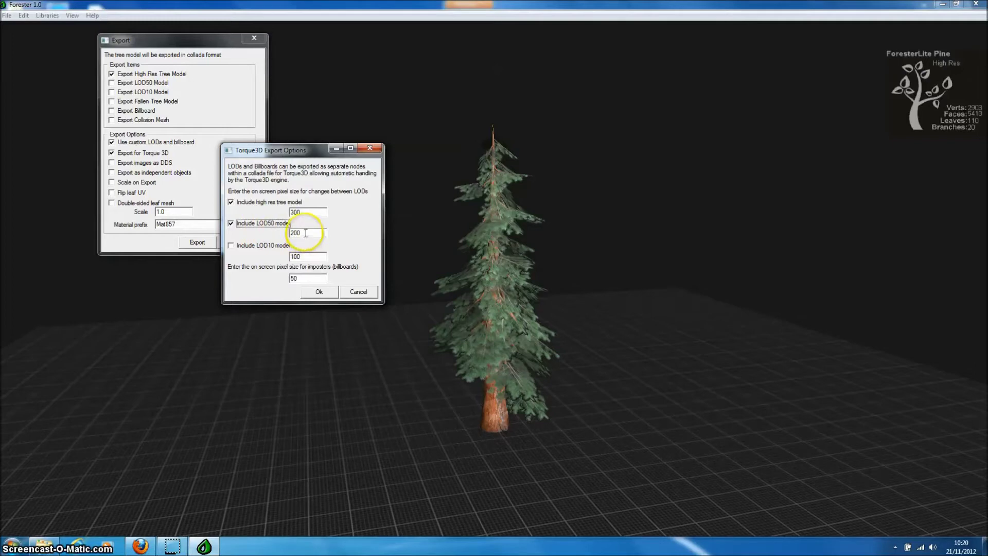
click(305, 212)
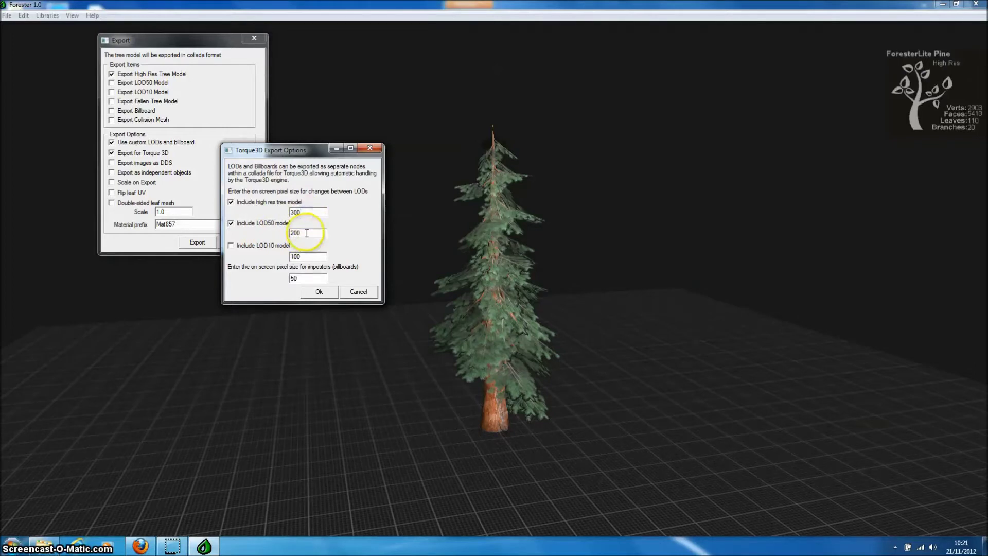
click(306, 233)
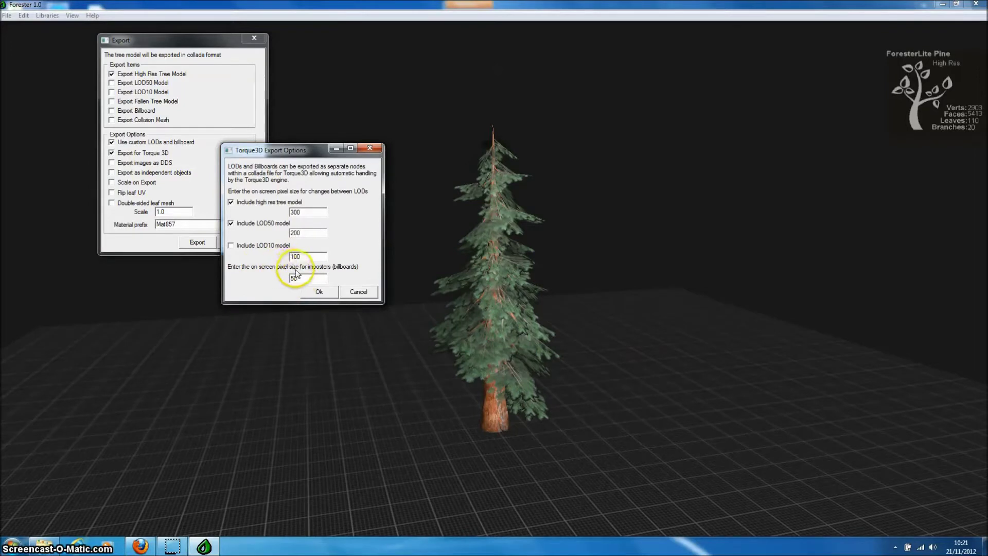
drag(301, 279, 276, 278)
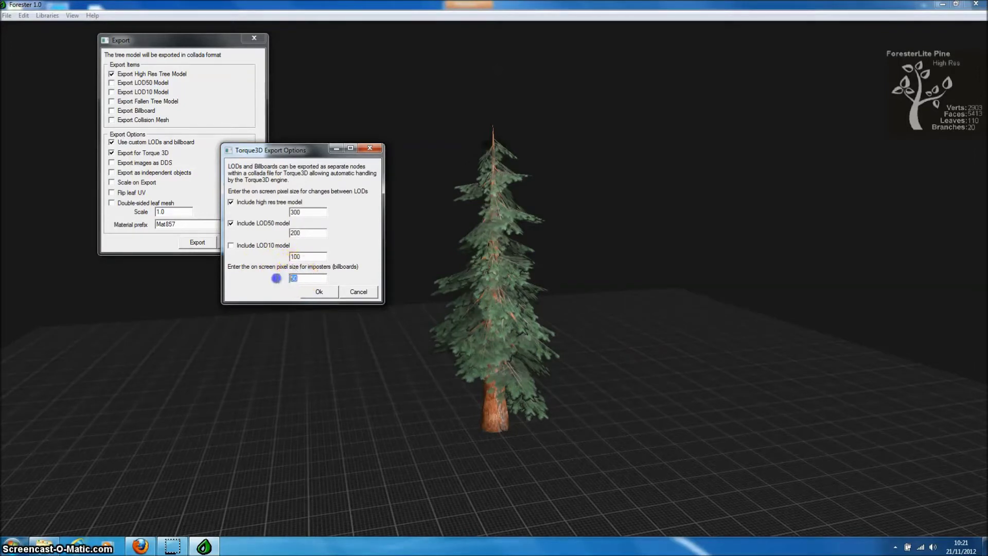
click(317, 292)
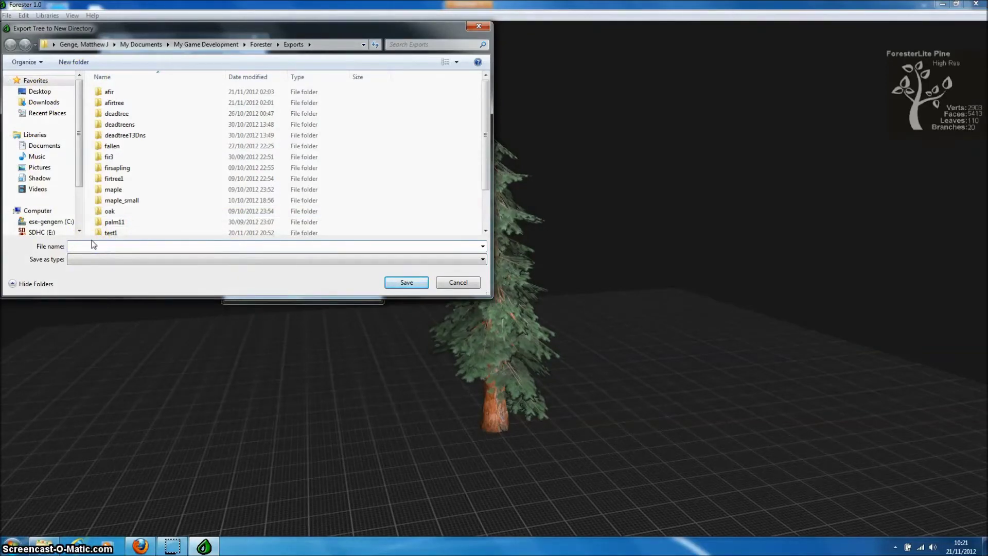
Export the pine to a new folder named fir in Exports.
text(fir)
click(45, 259)
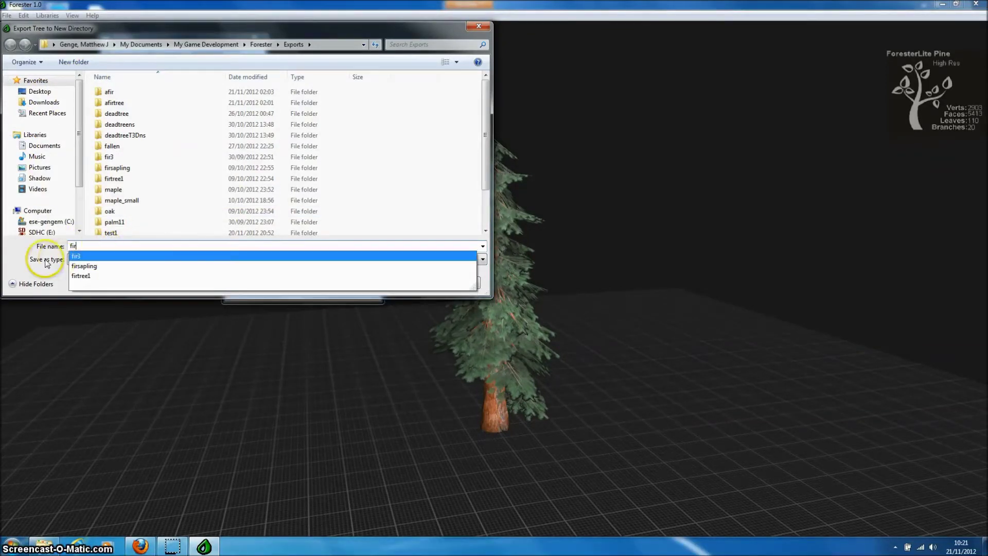
click(406, 282)
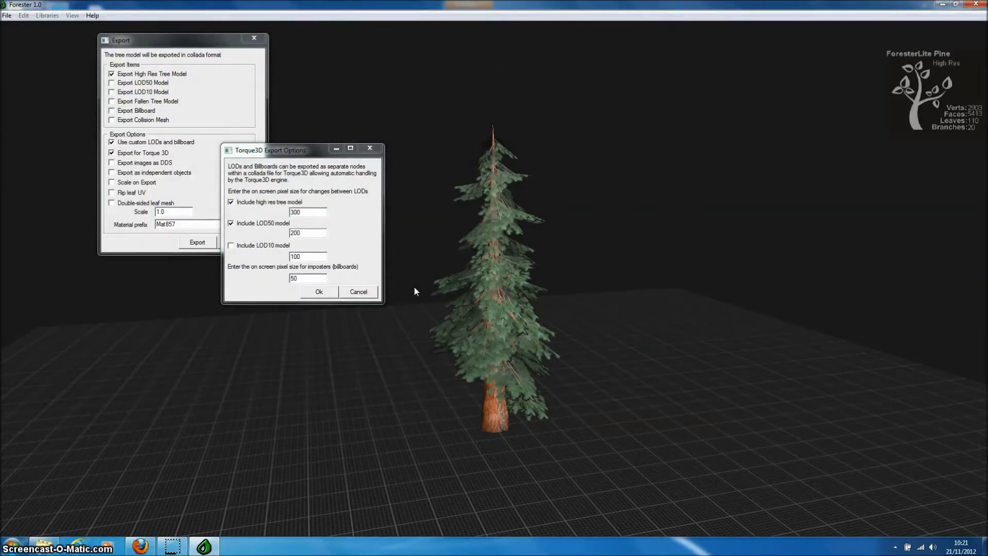
click(414, 289)
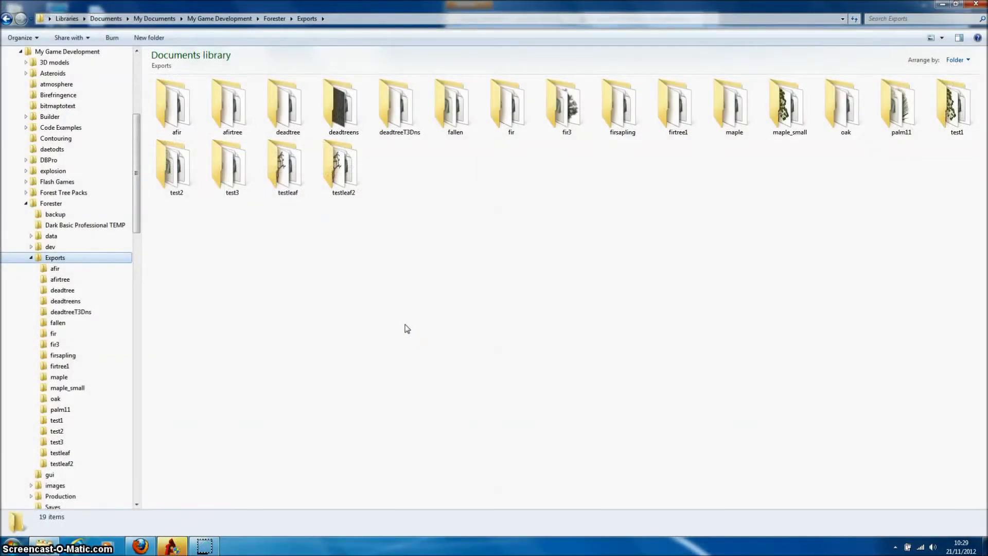
Inspect fir.dae and materials.cs in the fir folder, then open materials.cs in Notepad.
click(57, 334)
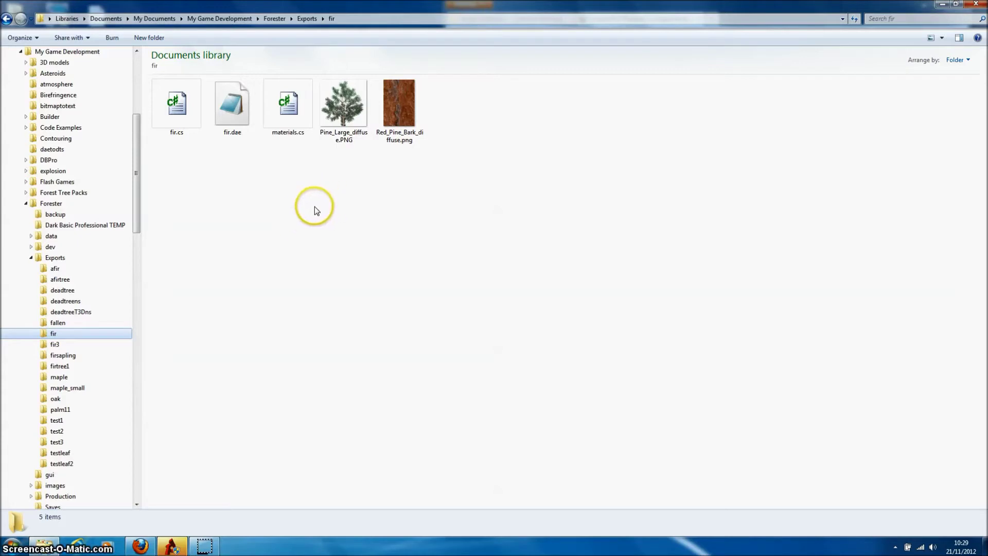
click(242, 117)
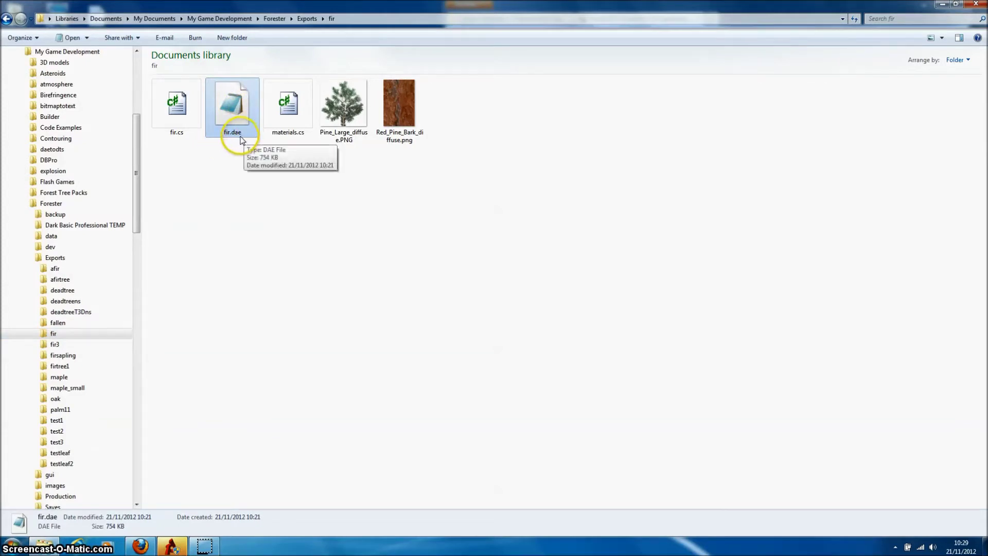
click(282, 120)
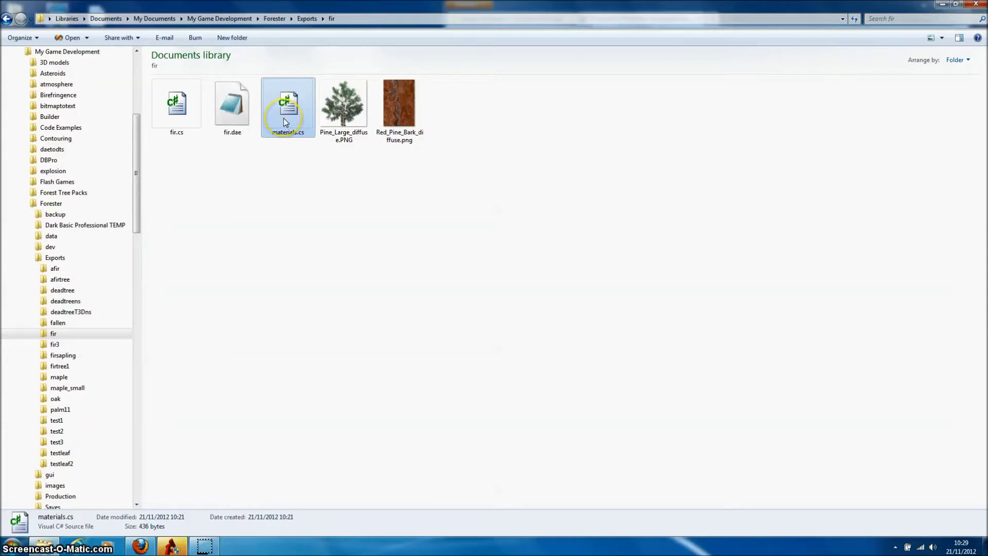
right_click(285, 122)
click(330, 172)
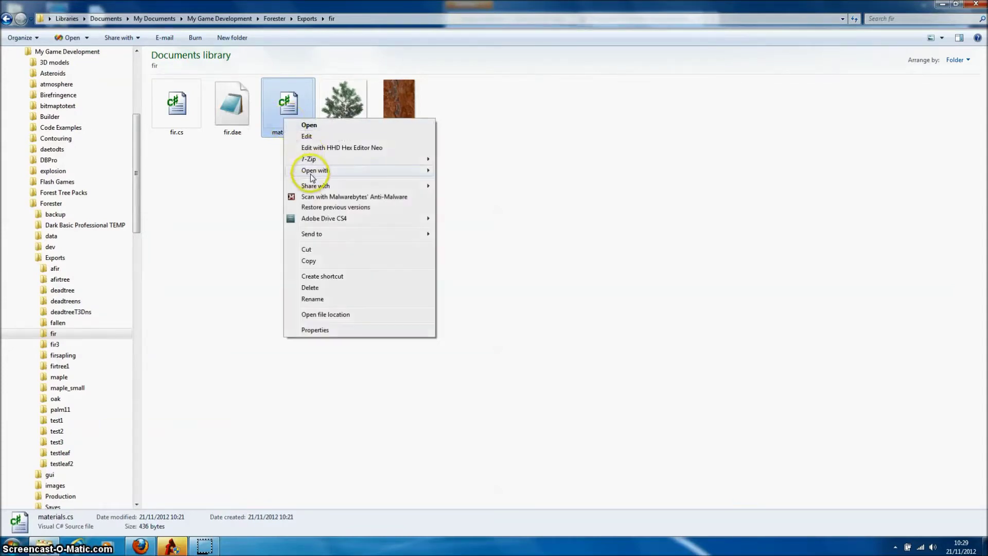
click(462, 181)
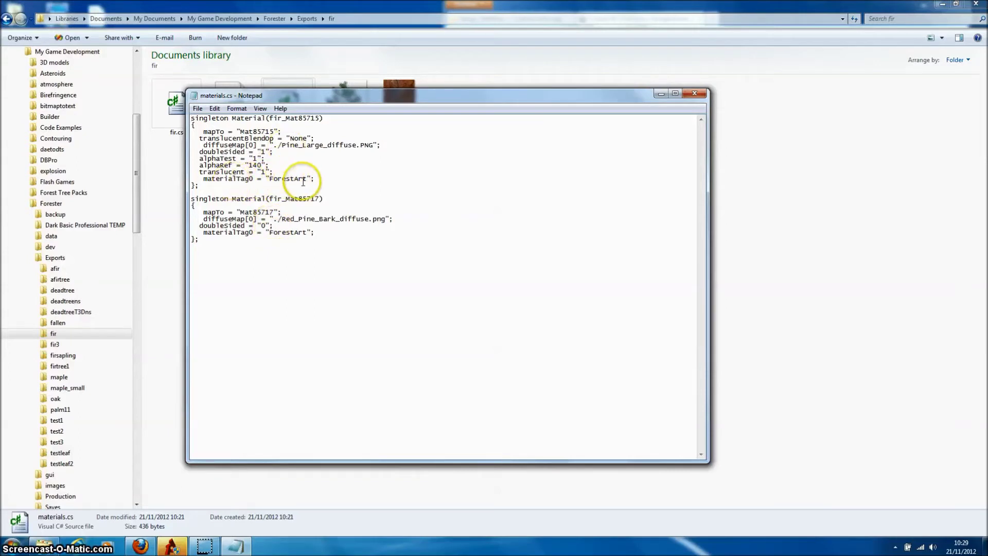
Close Notepad after reviewing the two material definitions in materials.cs.
click(695, 94)
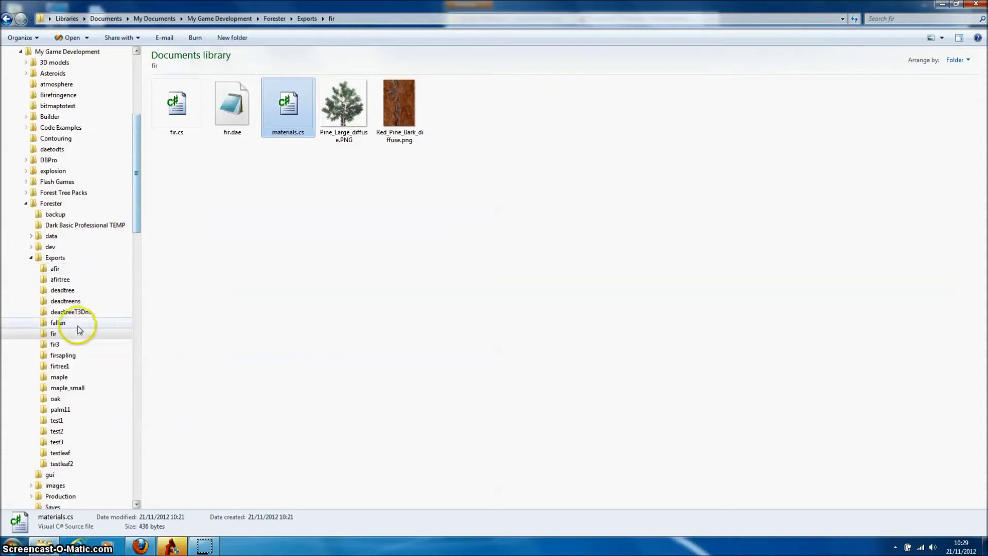
Copy the fir folder and expand My Projects > Landscape > game > art > shapes.
right_click(66, 337)
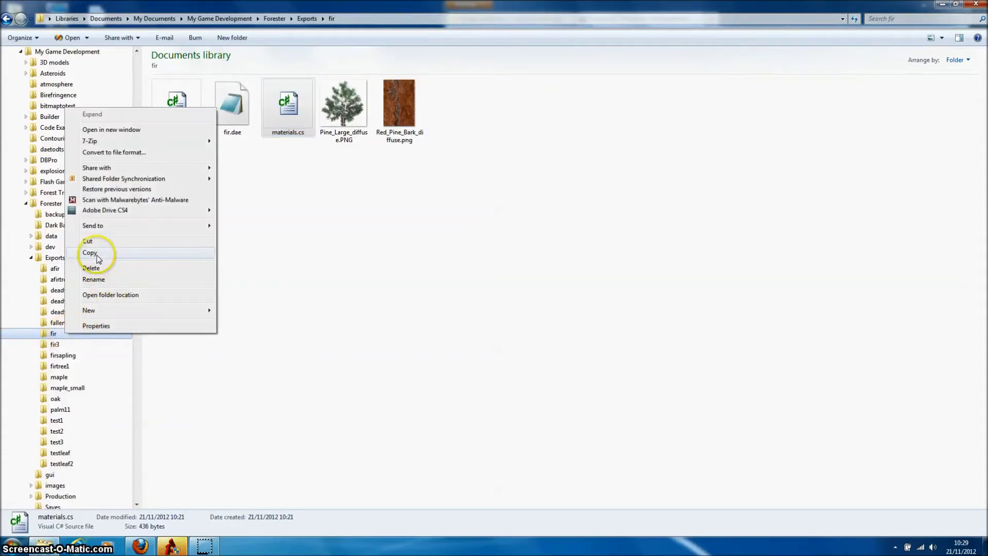
click(260, 252)
drag(137, 183, 139, 463)
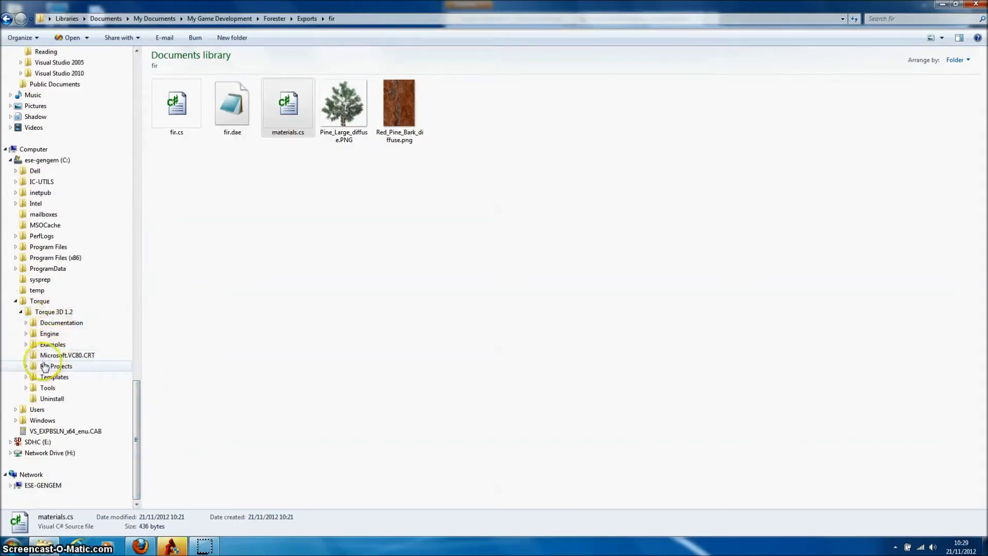
click(26, 366)
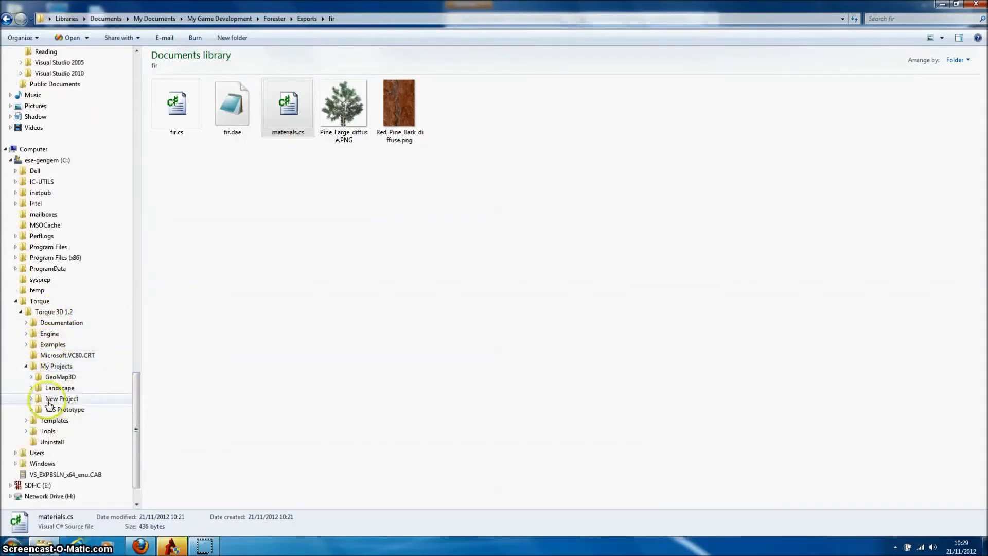
click(31, 388)
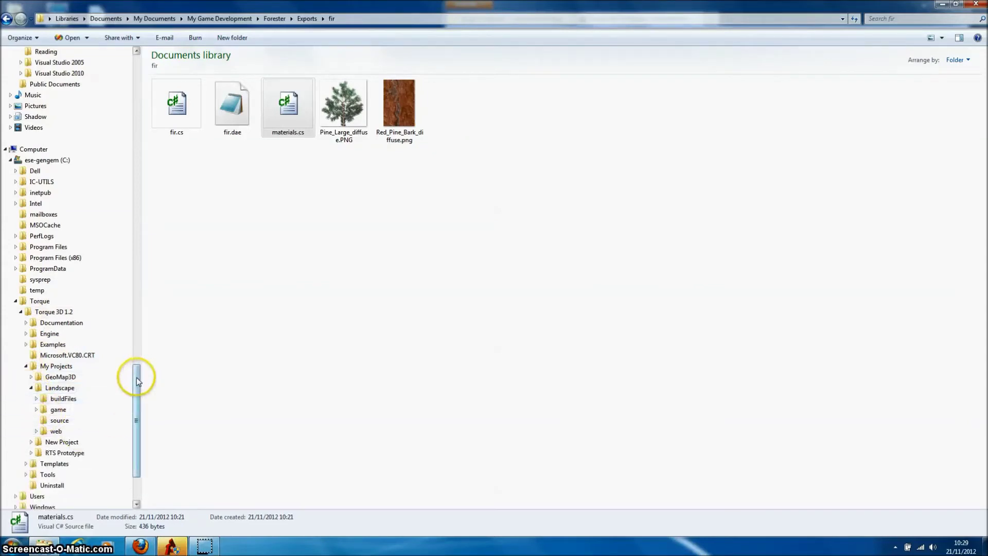
drag(139, 393, 138, 415)
click(36, 323)
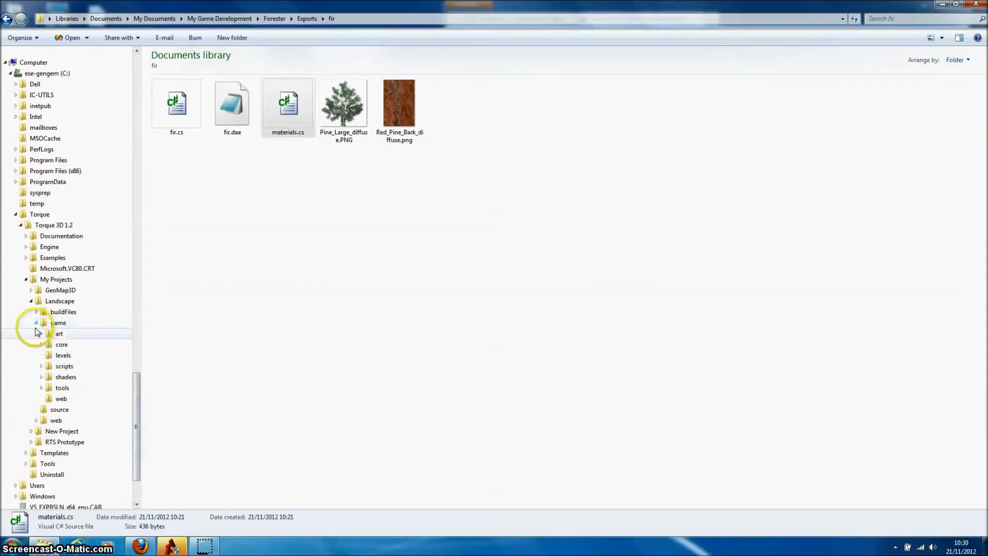
click(42, 334)
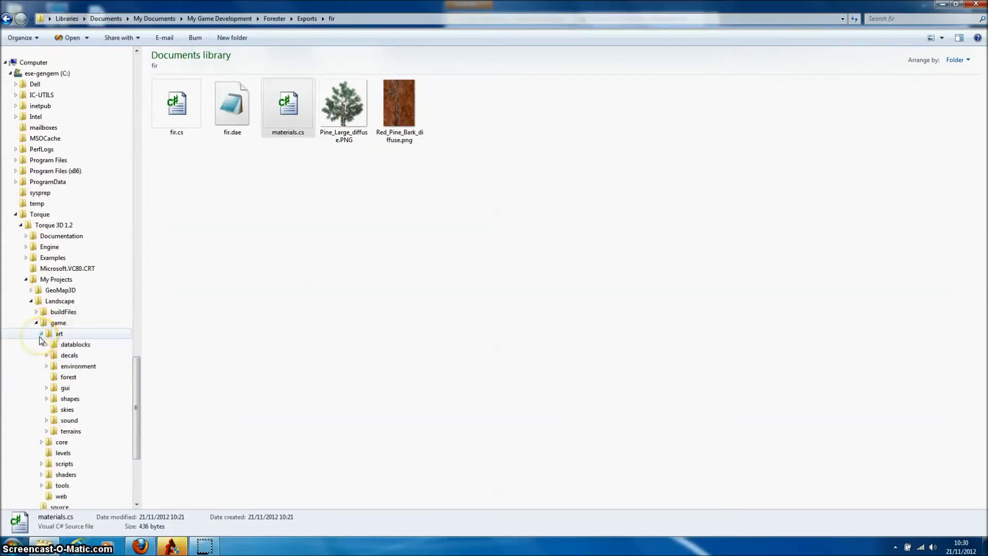
click(46, 398)
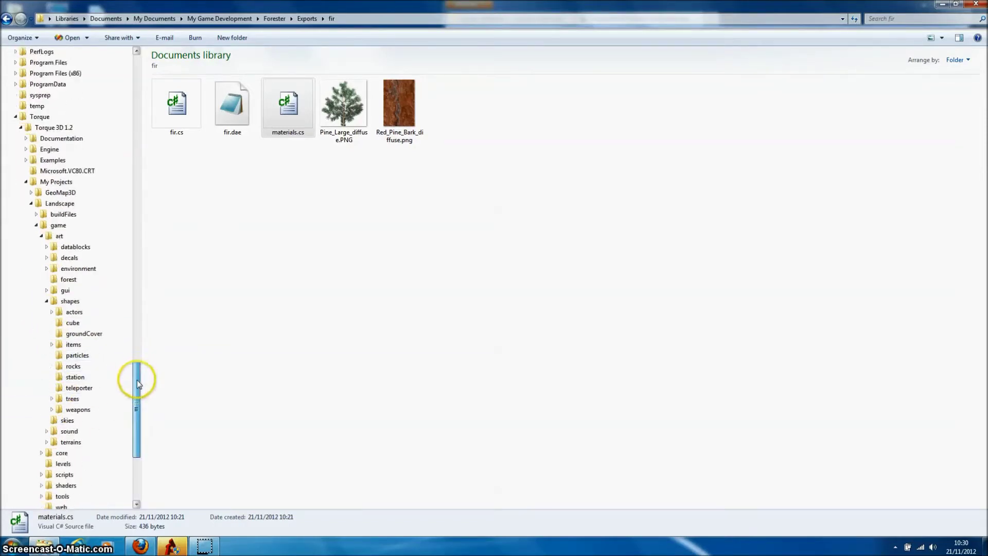
mouse_move(137, 380)
mouse_down()
mouse_move(137, 407)
mouse_move(137, 381)
mouse_up()
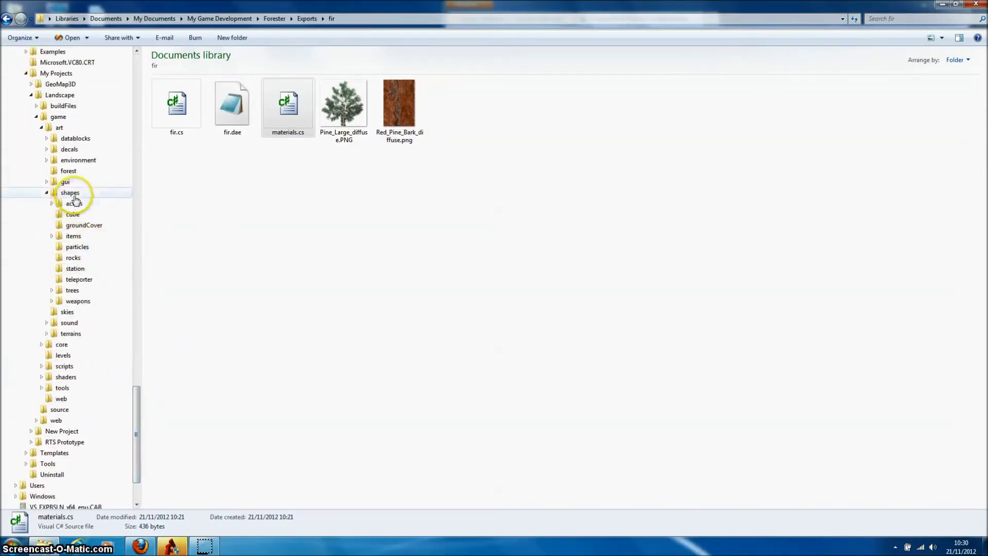
Paste the fir folder into the trees folder, keeping the name fir.
click(70, 292)
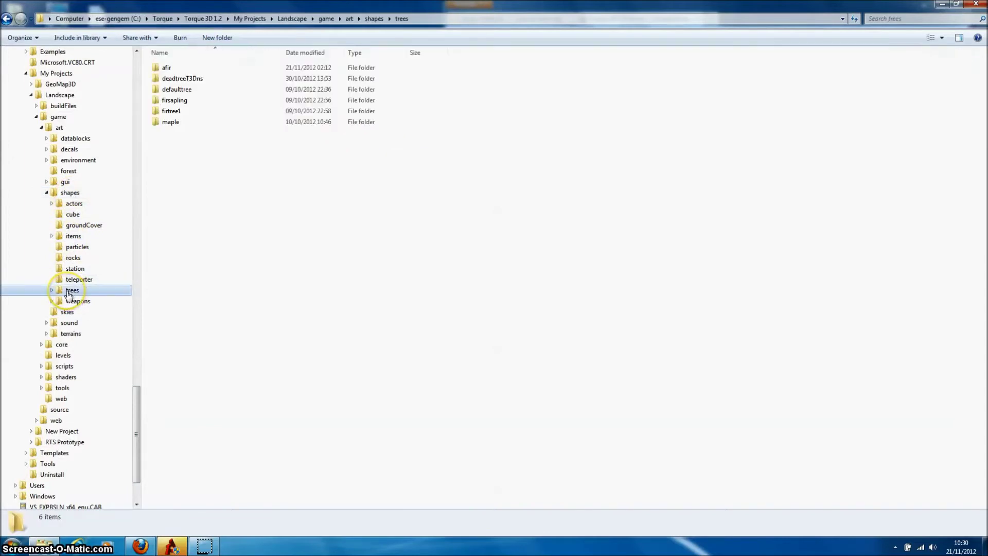
right_click(70, 291)
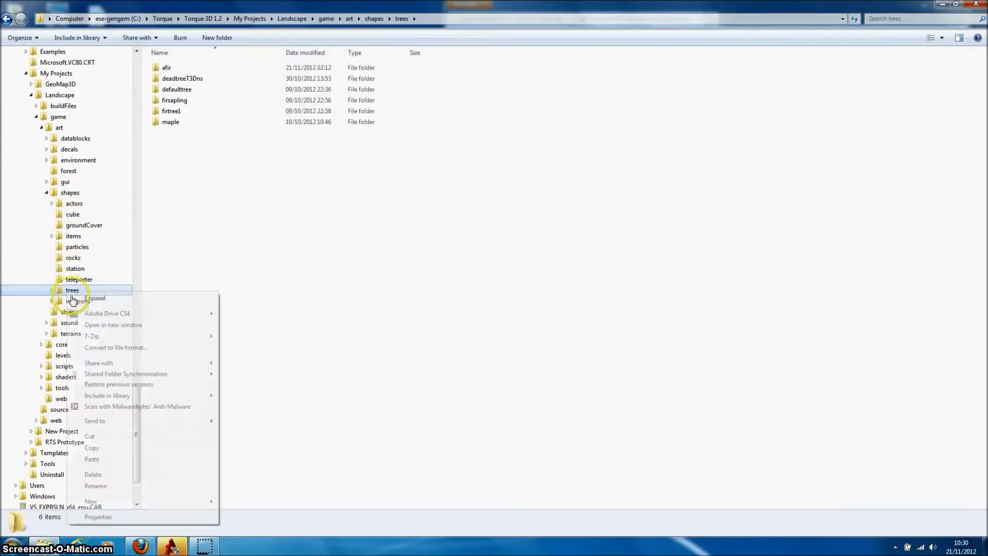
click(91, 459)
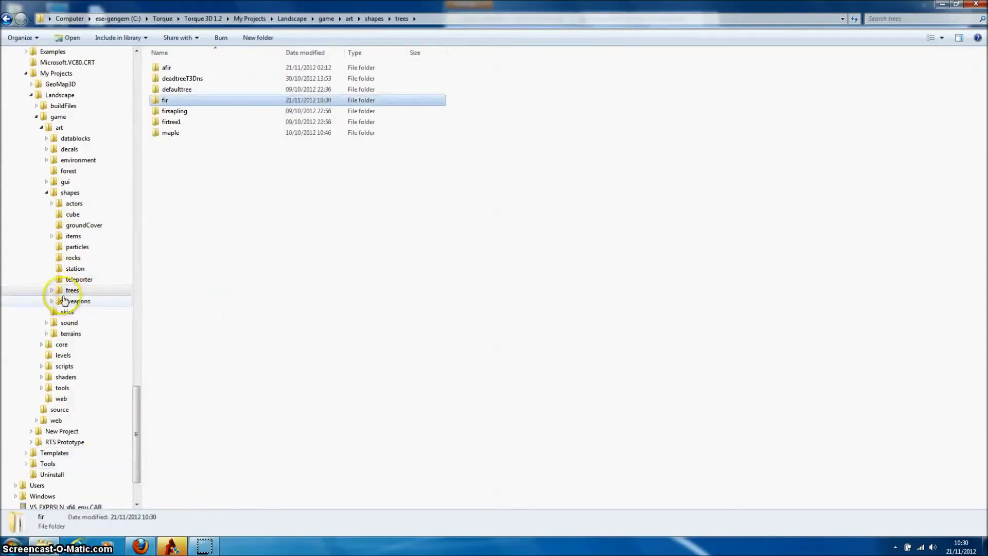
click(172, 99)
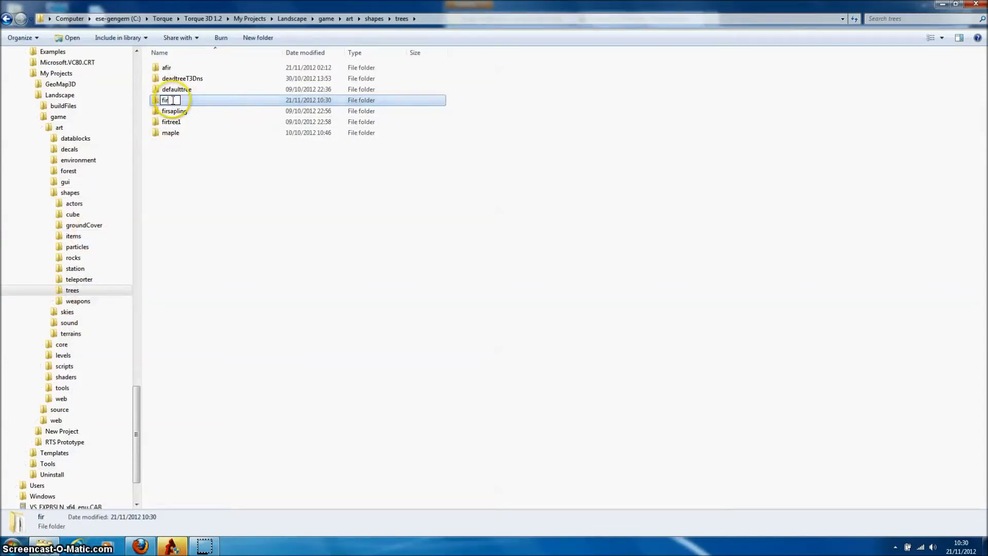
key(Return)
key(Down)
click(168, 100)
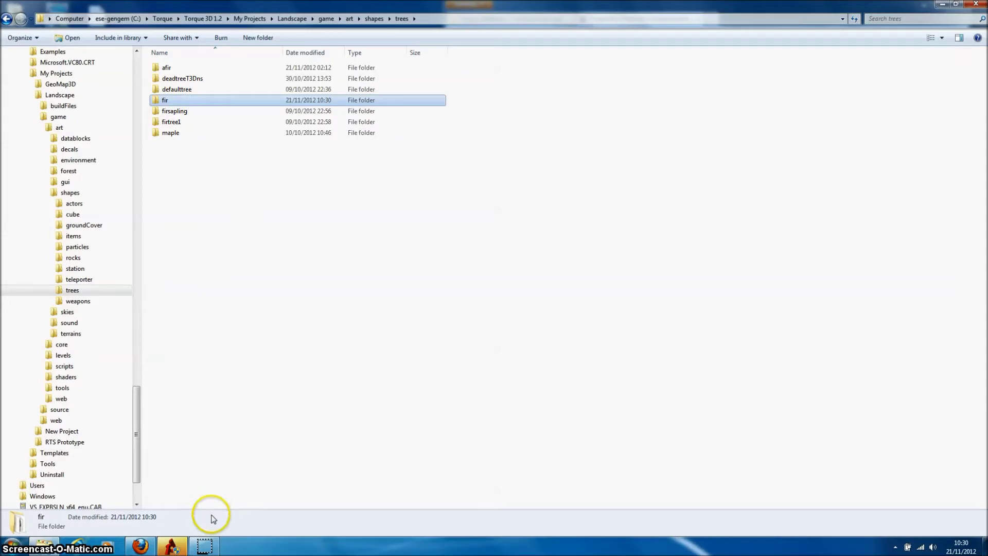
Launch the Landscape project in the World Editor from Torque Toolbox.
click(183, 548)
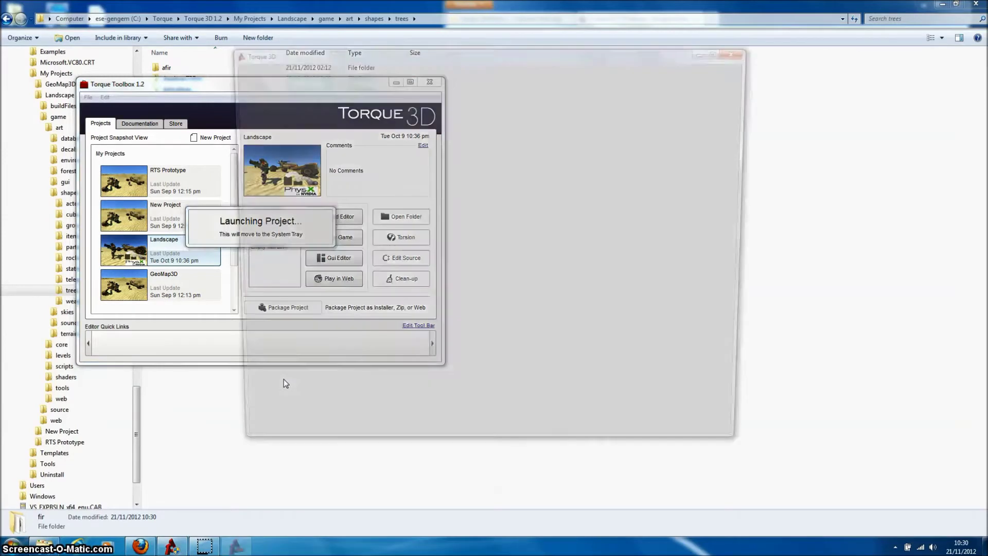
click(352, 251)
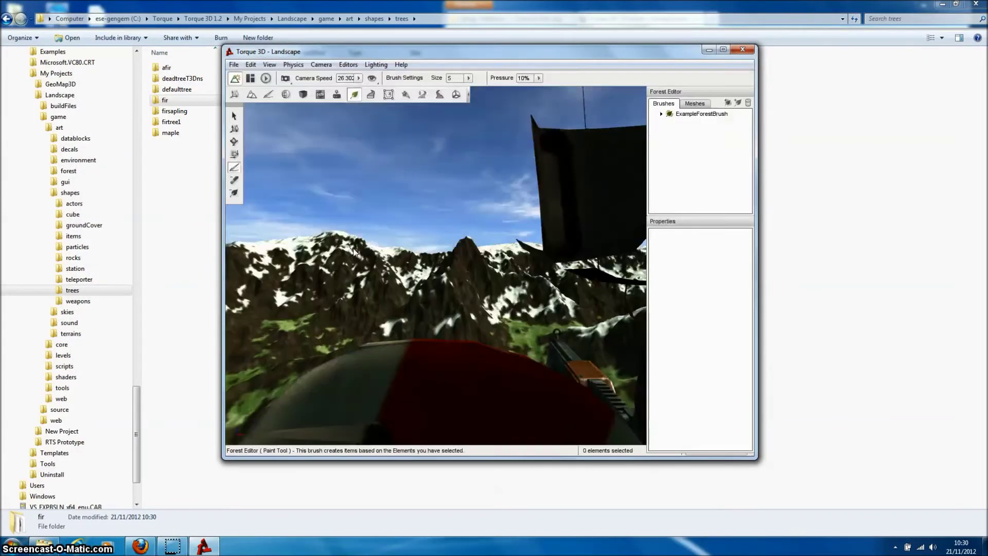
Maximize Torque 3D and fly the camera down over the grassy terrain and forest items.
right_drag(353, 248, 564, 105)
click(722, 49)
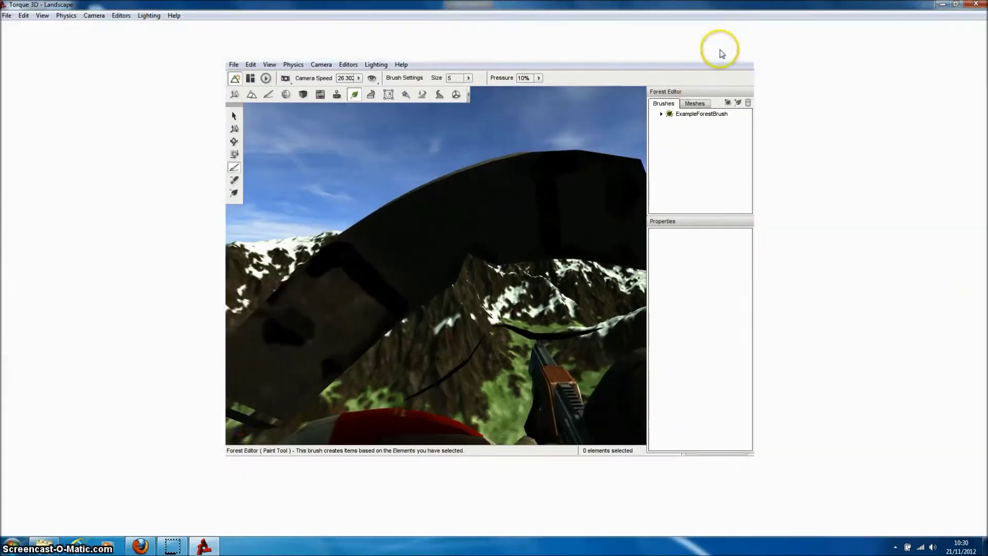
right_drag(675, 133, 492, 268)
key(w)
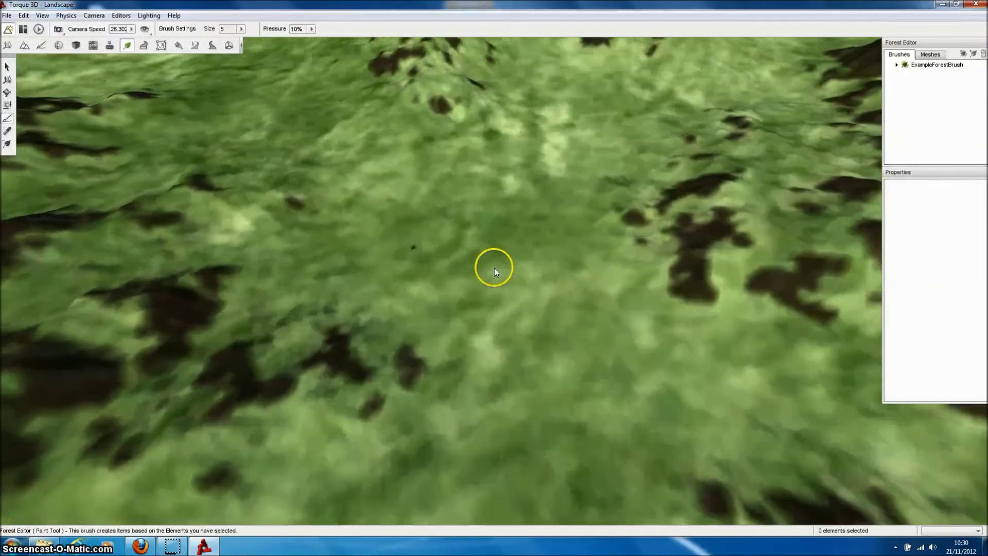
mouse_move(493, 267)
right_down()
mouse_move(602, 174)
mouse_move(611, 181)
mouse_move(493, 268)
right_up()
key(w)
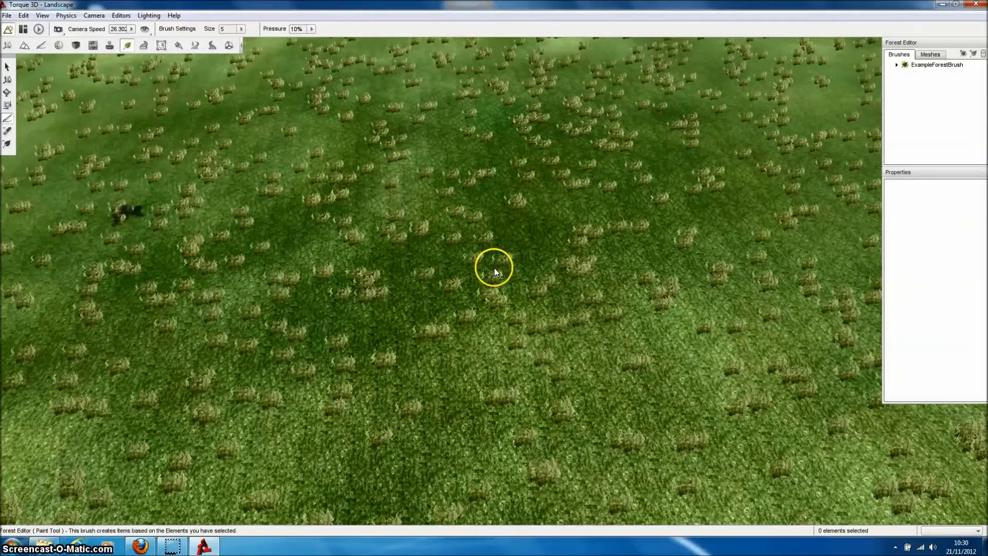
key(w)
right_drag(495, 262, 494, 267)
key(w)
key(s)
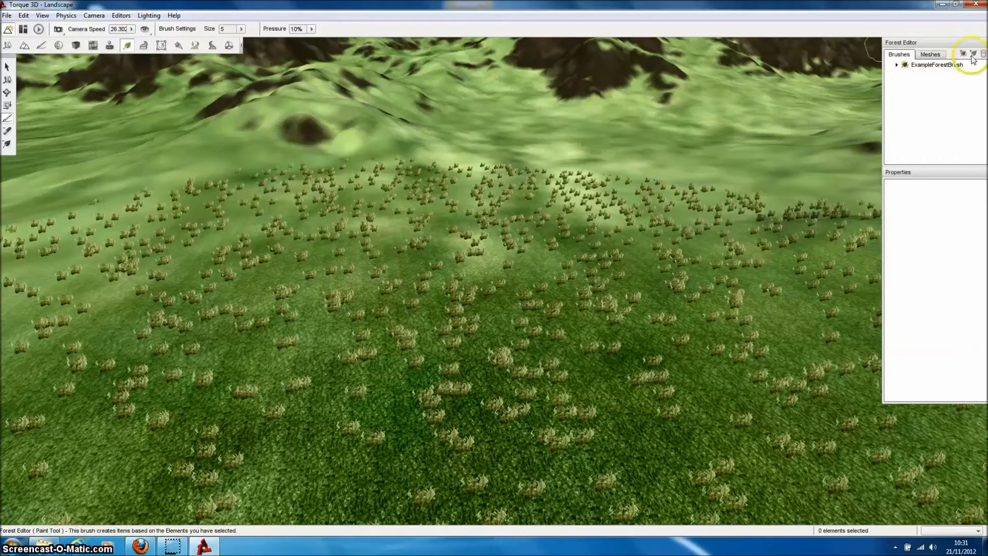
Add trees/fir/fir.dae as a forest mesh and paint the fir element onto the terrain.
click(936, 55)
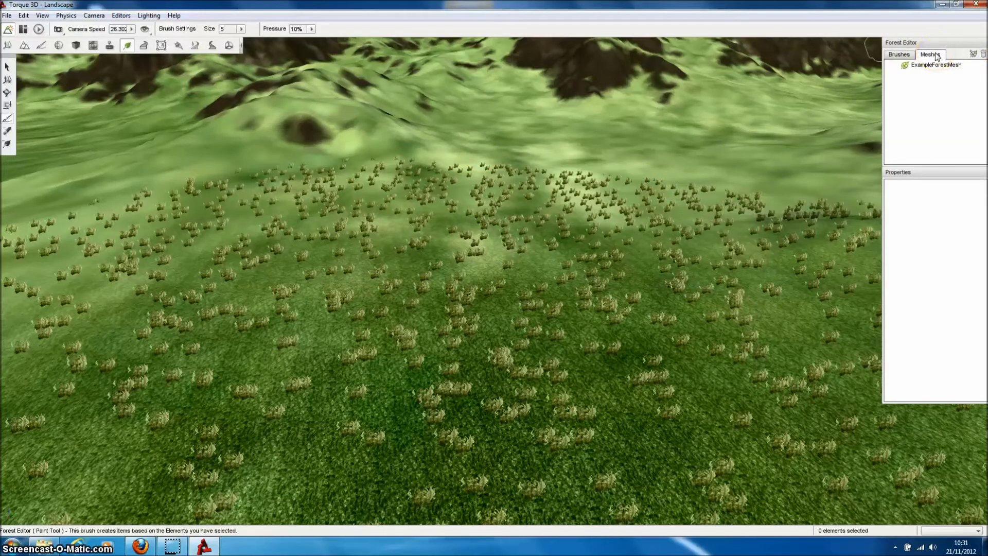
click(973, 54)
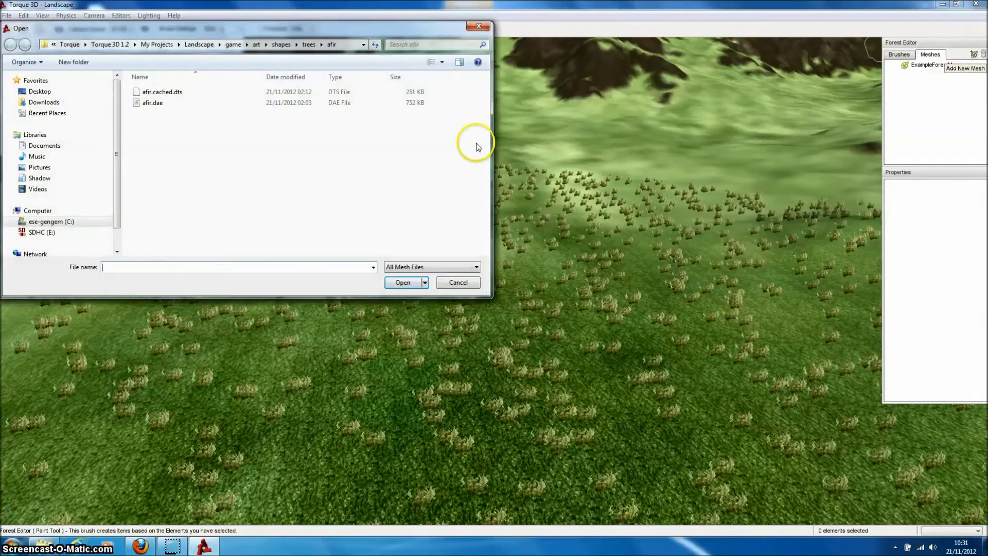
click(309, 44)
double_click(138, 125)
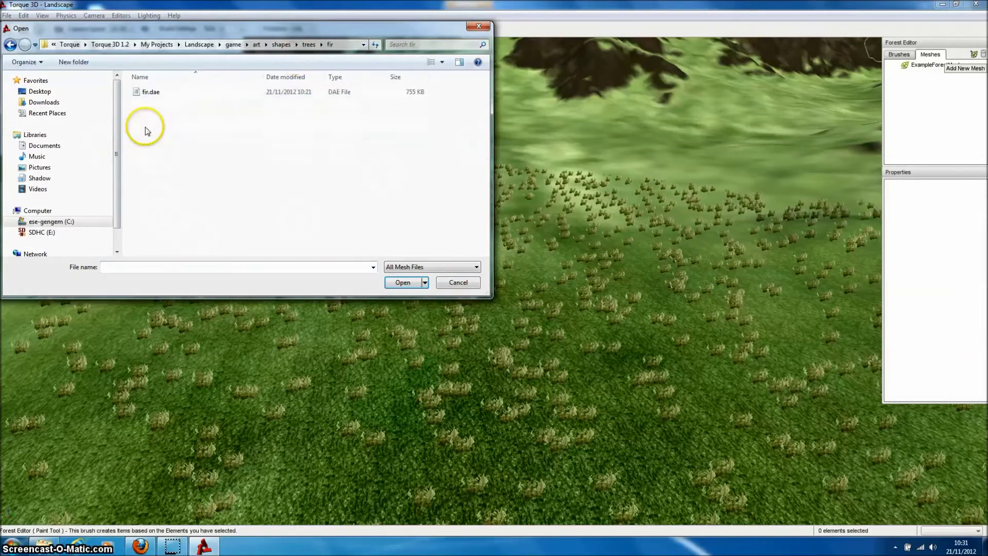
click(152, 94)
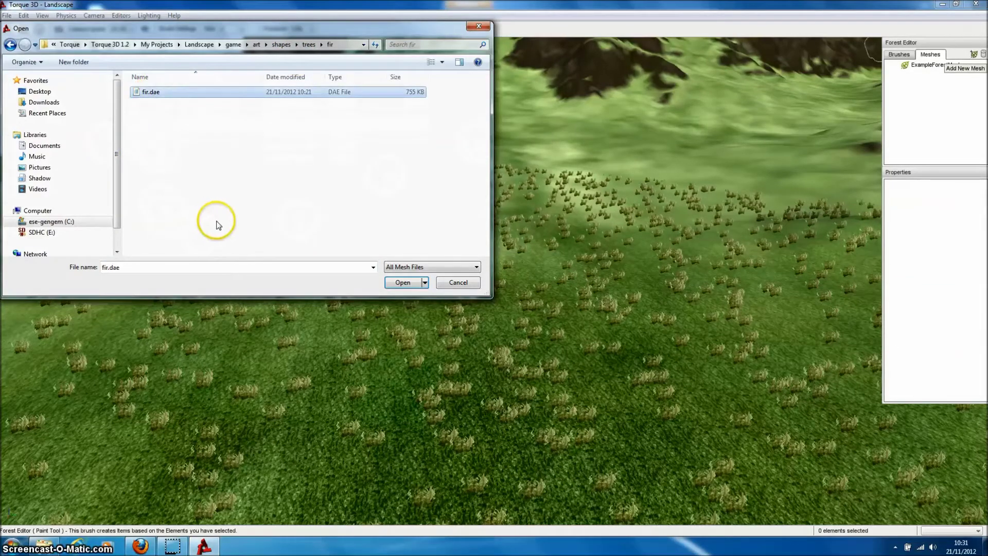
click(404, 283)
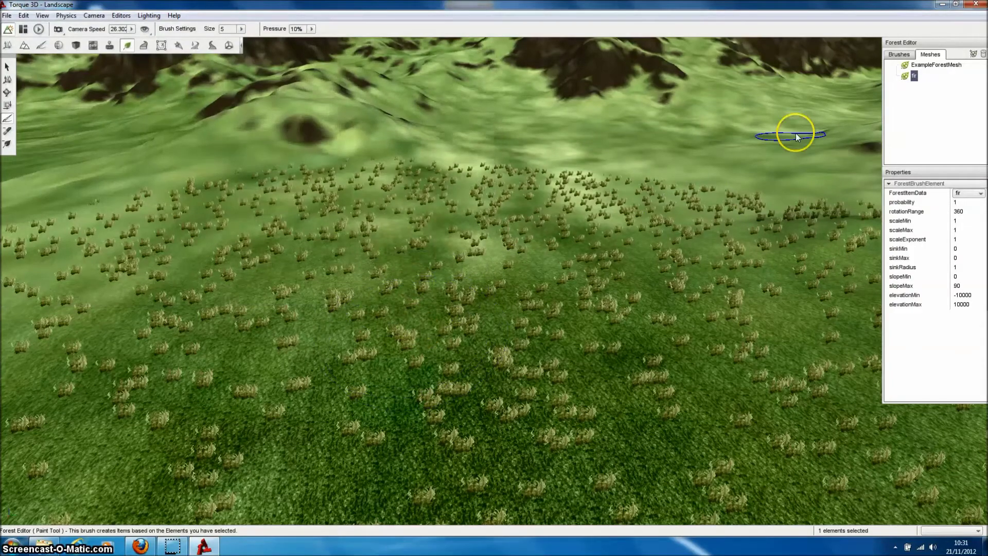
click(897, 56)
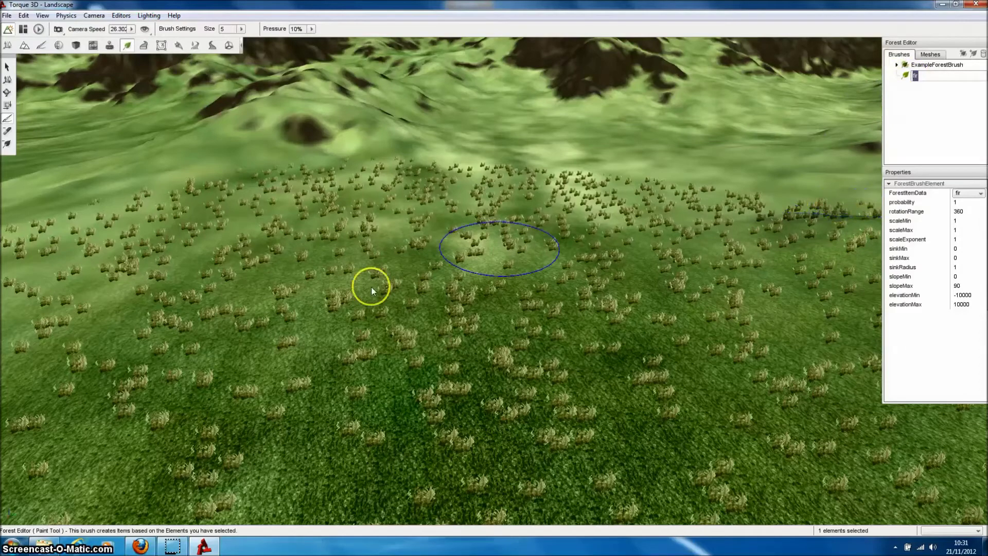
click(390, 259)
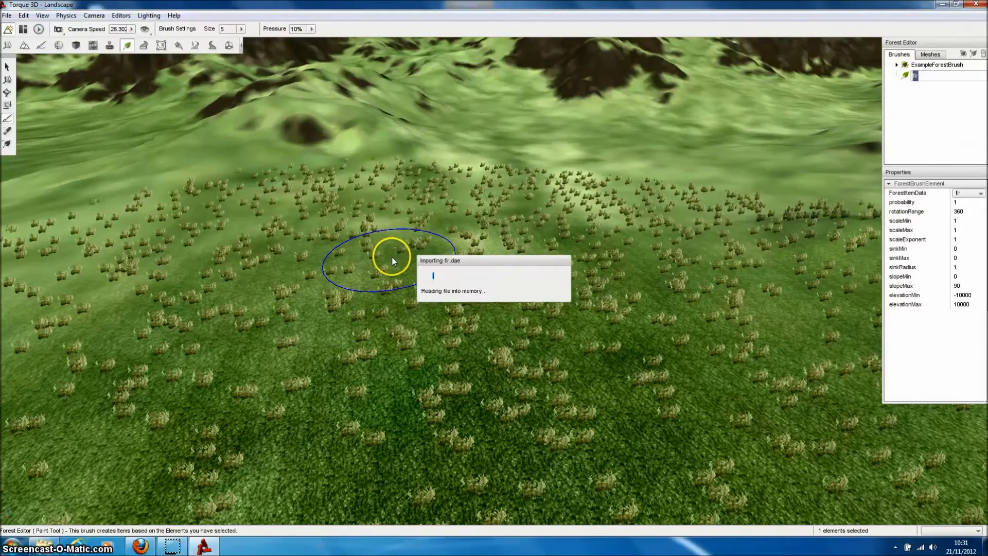
Paint fir trees across the terrain, filling gaps and covering the left slope.
mouse_move(402, 268)
mouse_down()
mouse_move(442, 265)
mouse_move(429, 238)
mouse_move(413, 311)
mouse_move(428, 367)
mouse_move(619, 258)
mouse_move(617, 229)
mouse_move(582, 211)
mouse_move(566, 218)
mouse_move(597, 215)
mouse_up()
mouse_move(690, 231)
mouse_down()
mouse_move(715, 244)
mouse_move(742, 291)
mouse_up()
mouse_move(542, 214)
mouse_down()
mouse_move(547, 170)
mouse_move(435, 166)
mouse_move(419, 184)
mouse_move(353, 192)
mouse_move(355, 174)
mouse_move(300, 113)
mouse_move(232, 152)
mouse_move(268, 172)
mouse_move(307, 127)
mouse_move(363, 135)
mouse_up()
mouse_move(318, 161)
mouse_down()
mouse_move(185, 244)
mouse_move(177, 277)
mouse_move(193, 295)
mouse_move(162, 328)
mouse_move(138, 282)
mouse_up()
mouse_move(79, 245)
mouse_down()
mouse_move(21, 257)
mouse_move(237, 311)
mouse_move(438, 342)
mouse_move(452, 357)
mouse_up()
Fly the camera down to ground level among the firs and turn across the forest.
key(w)
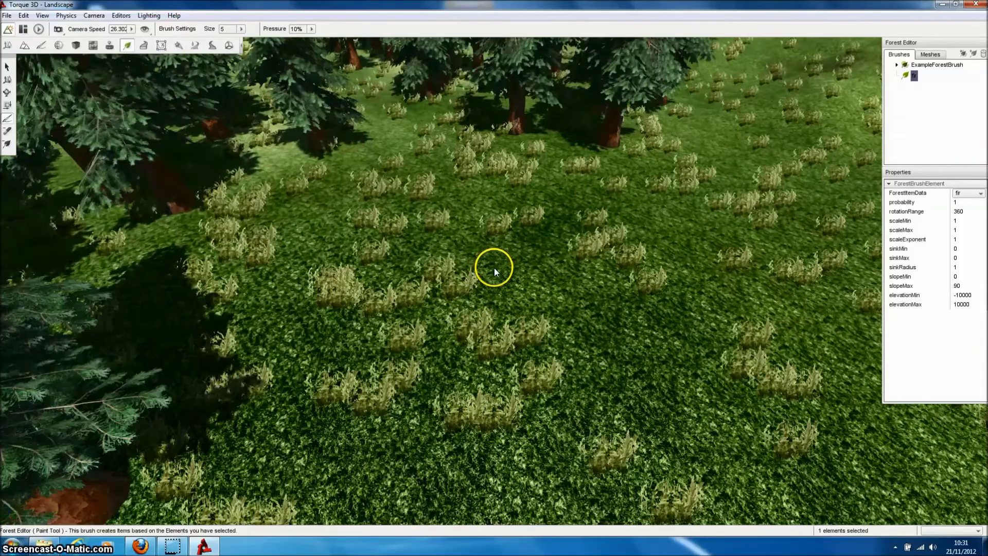
right_drag(494, 268, 489, 264)
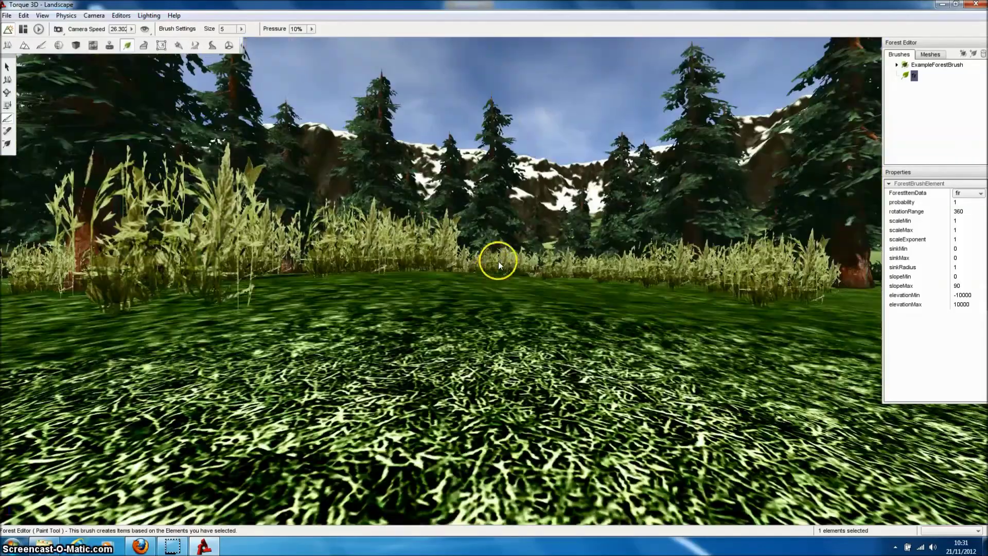
key(w)
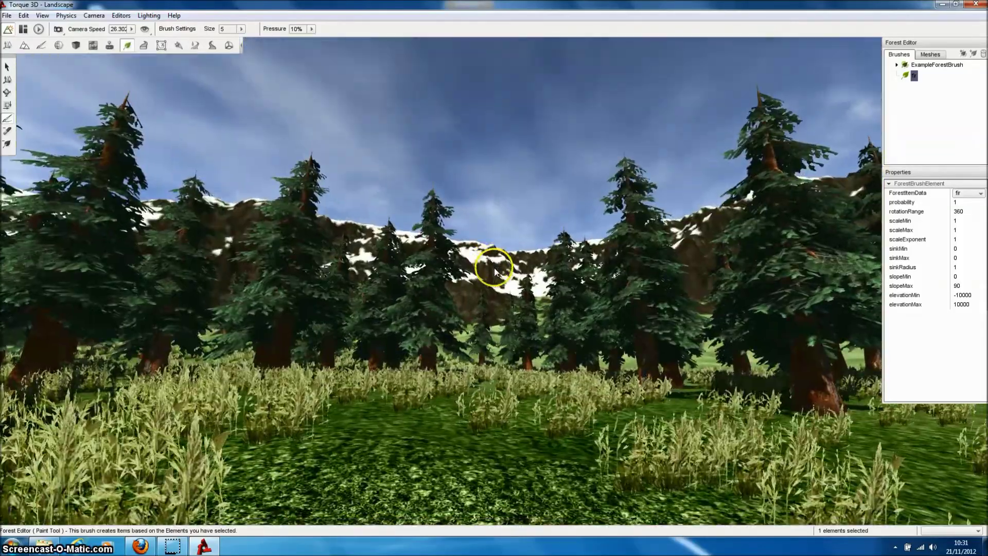
right_drag(494, 269, 494, 267)
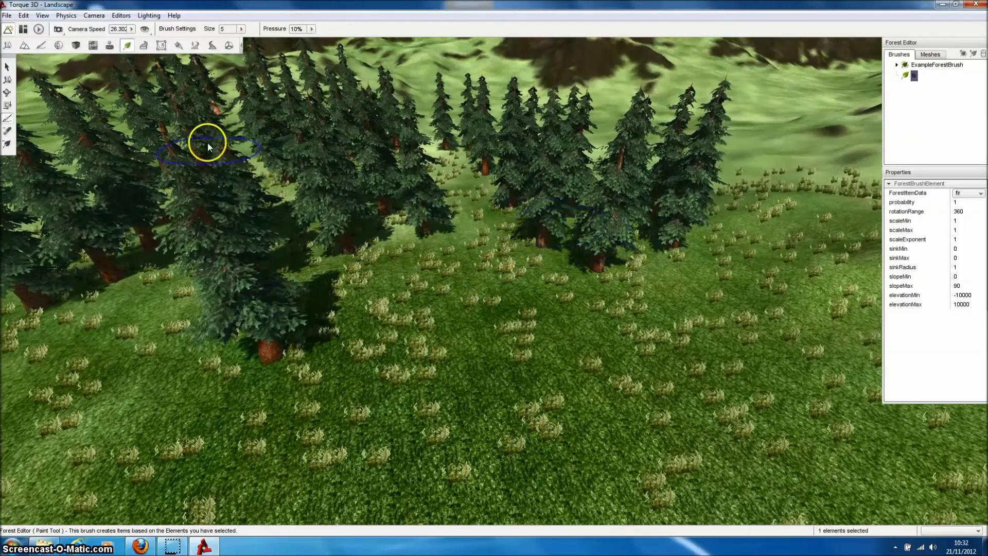
click(8, 46)
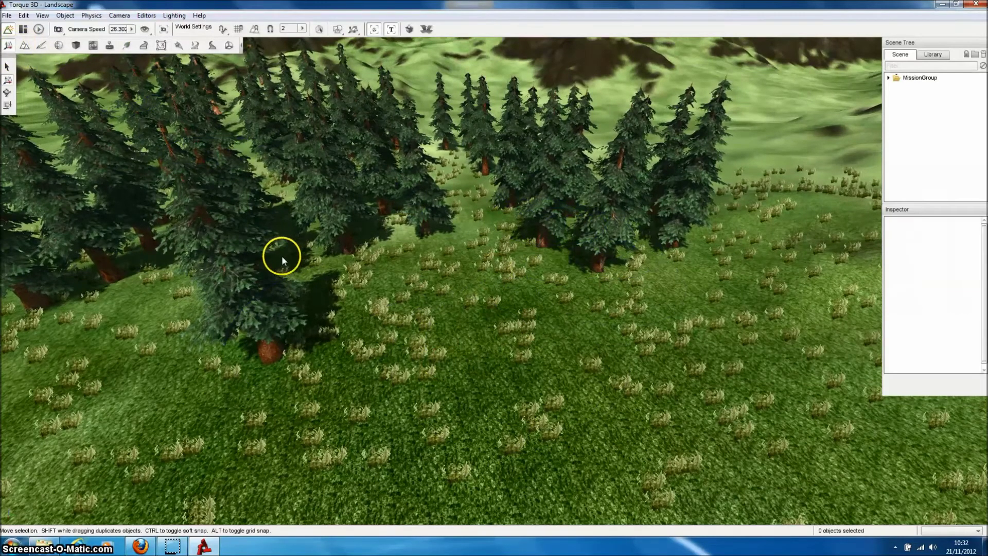
Browse Library > Meshes to art/shapes/trees/fir and place the fir mesh as a TSStatic.
click(931, 55)
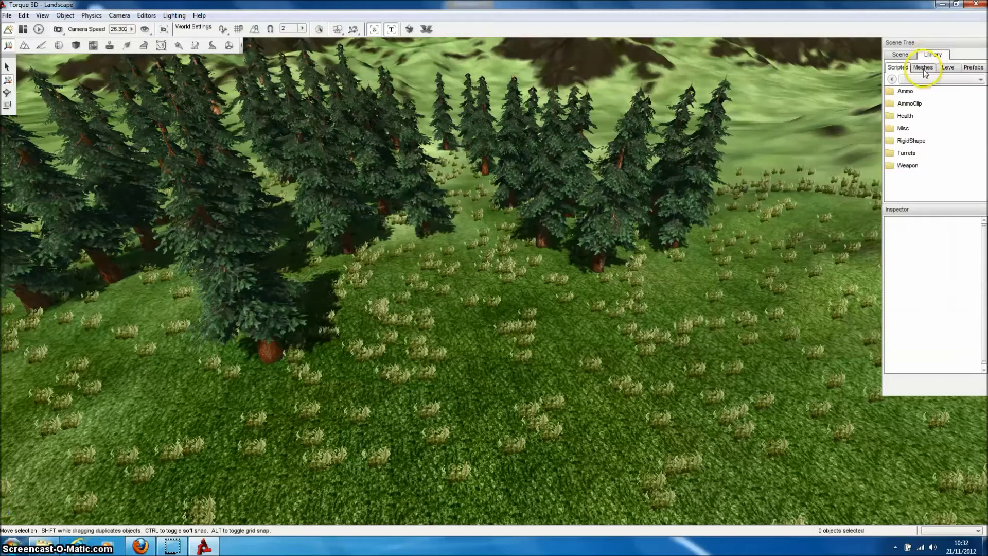
click(923, 68)
double_click(893, 97)
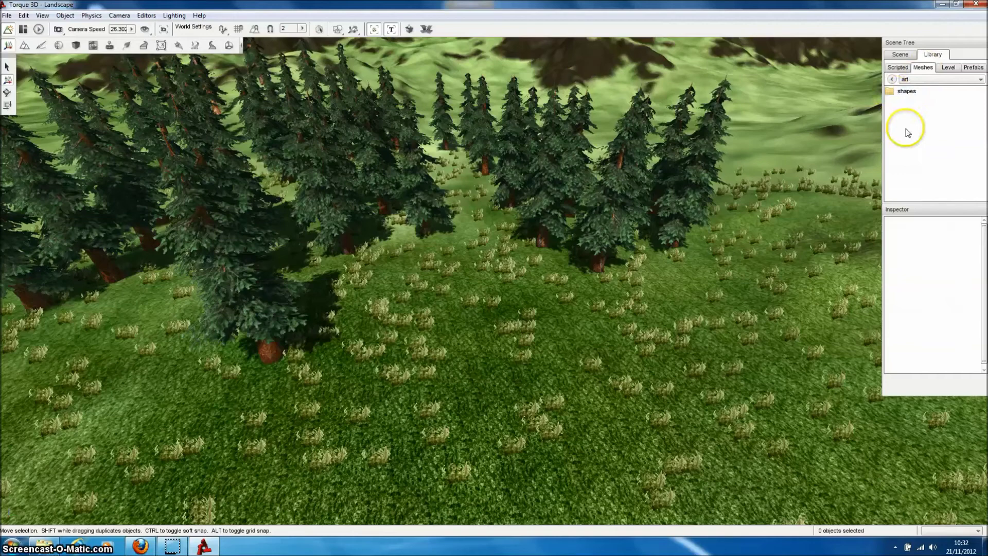
double_click(900, 91)
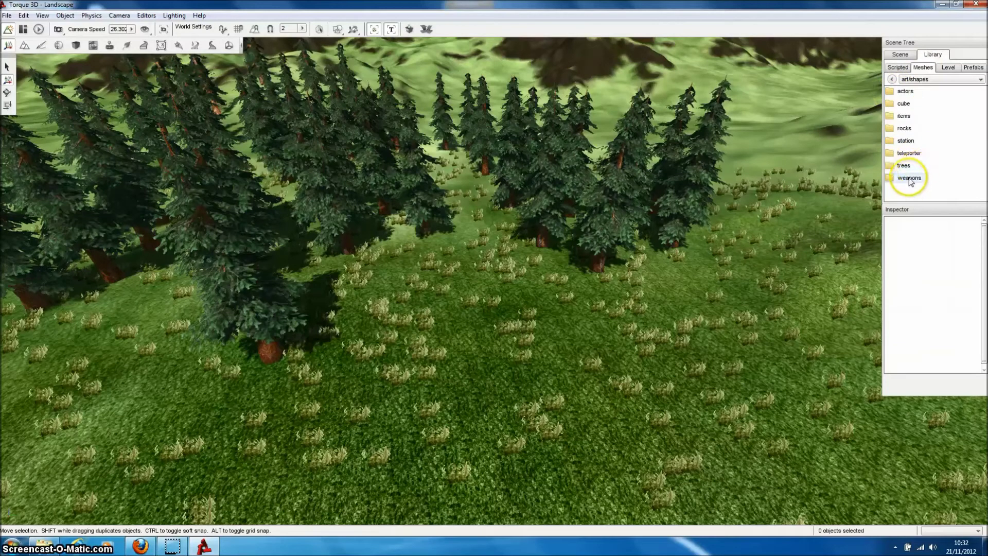
double_click(903, 167)
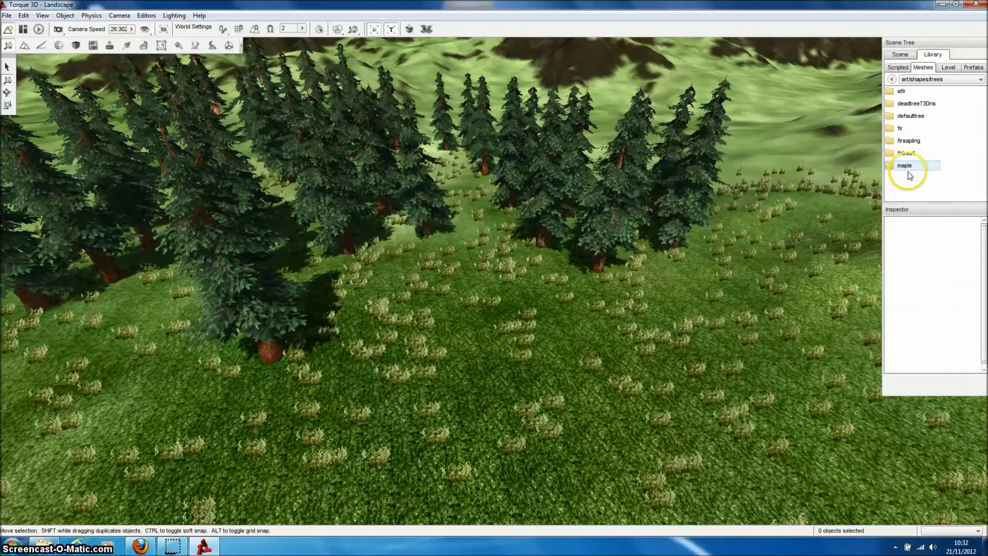
double_click(901, 128)
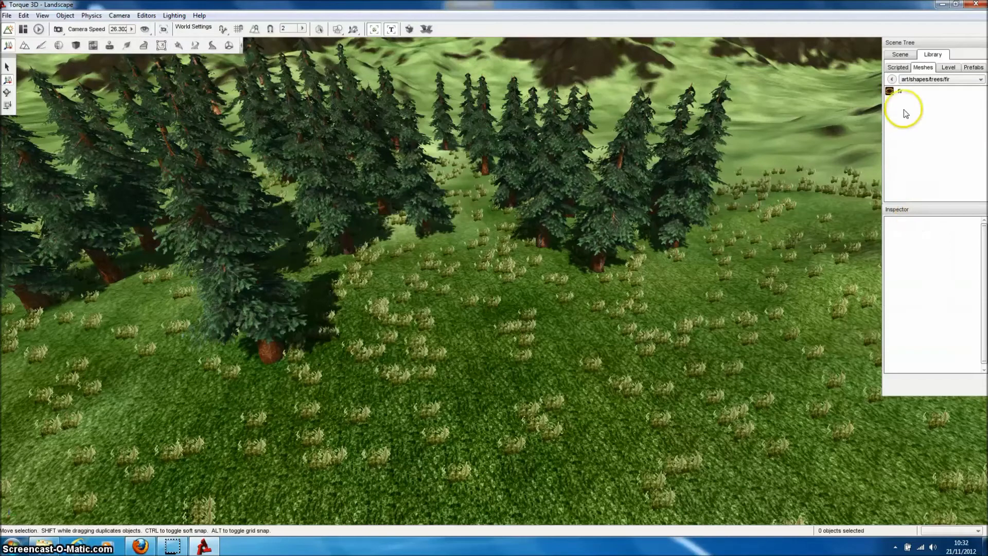
click(898, 93)
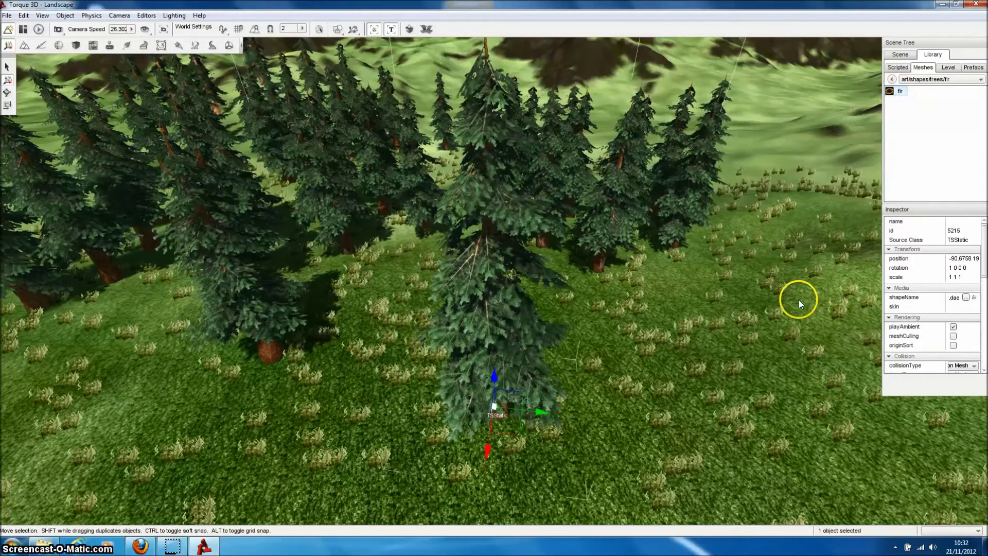
mouse_move(754, 348)
right_down()
mouse_move(490, 268)
mouse_move(753, 350)
right_up()
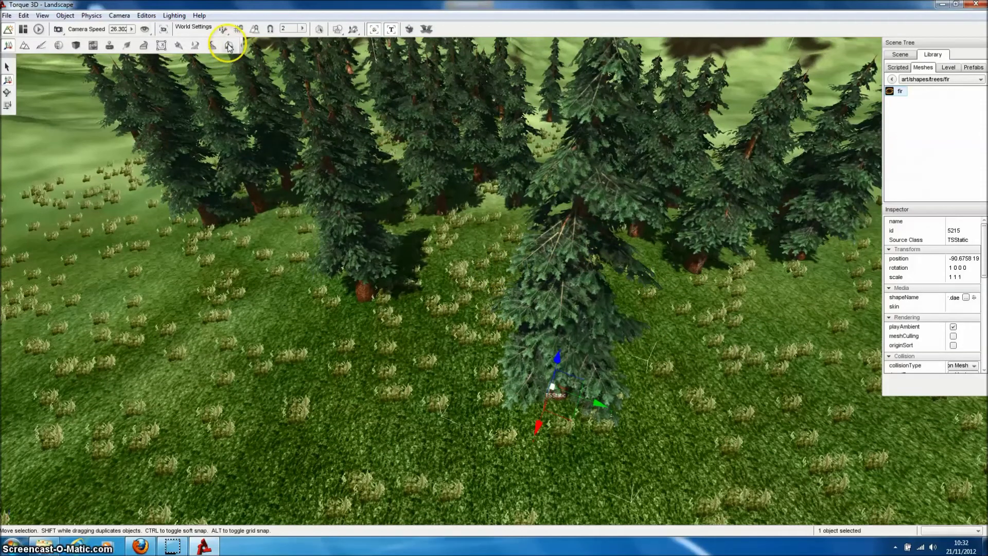
click(556, 386)
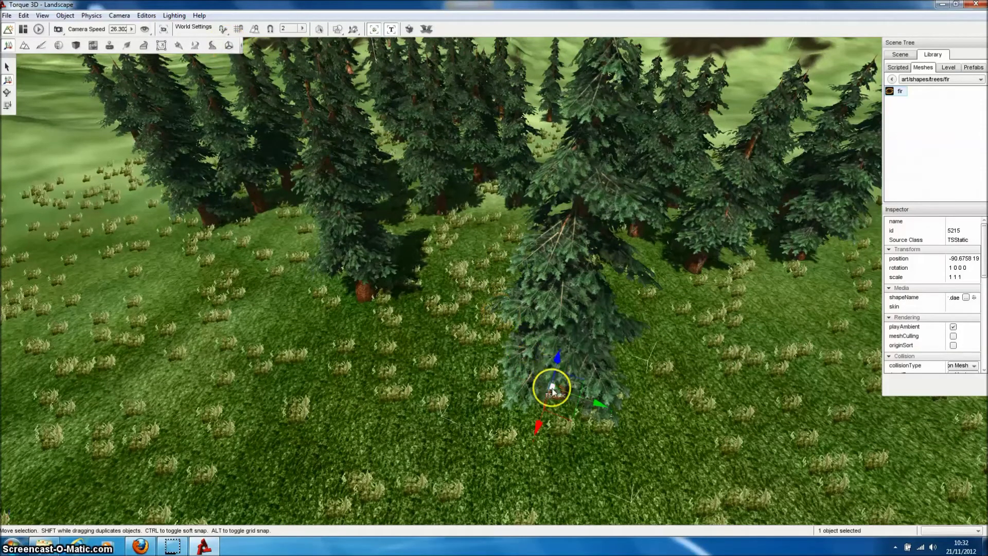
Open the fir in the Shape Editor and enable the detail Levels controls.
click(230, 46)
right_drag(662, 335, 563, 336)
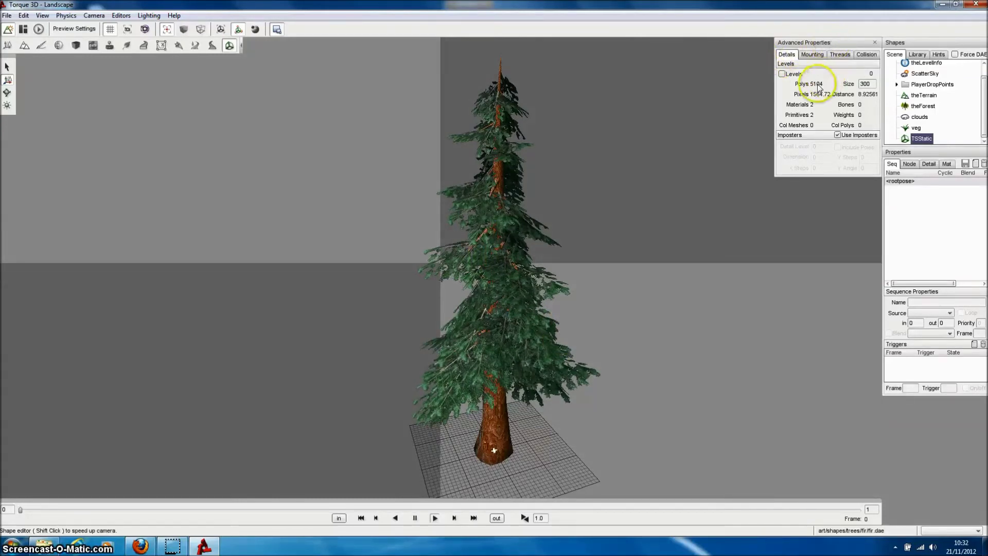
click(782, 74)
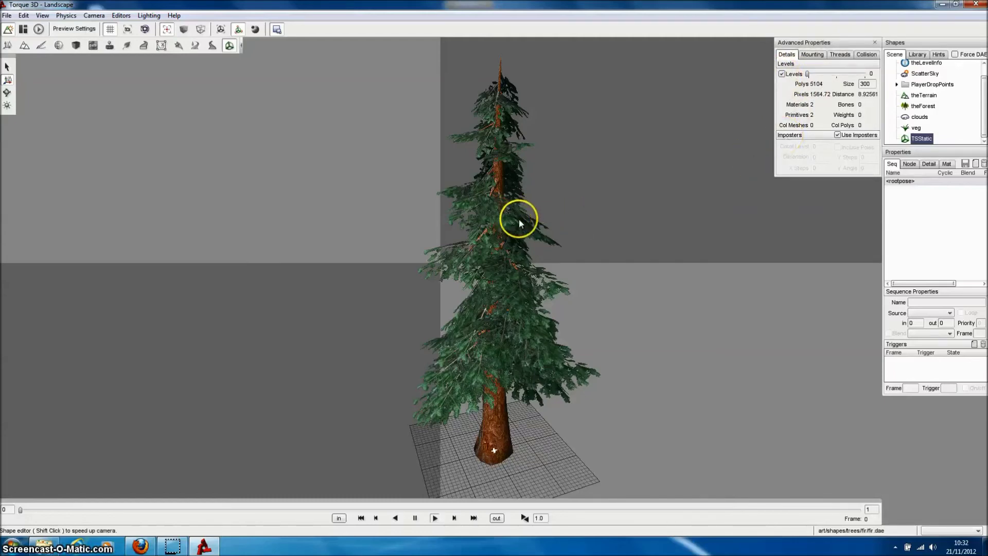
right_drag(551, 216, 494, 229)
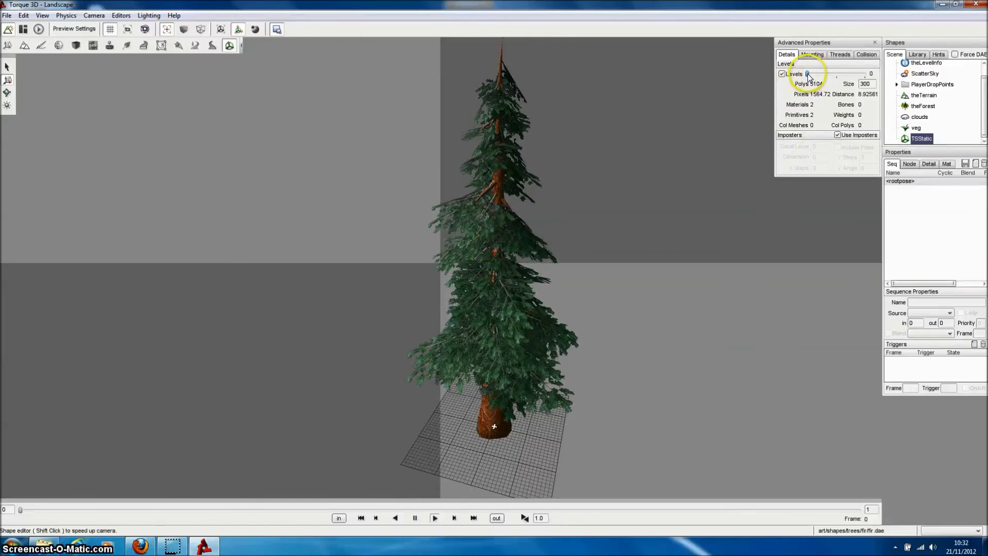
Step the fir through detail level 1 and imposter level 2, then back to 0.
drag(807, 74, 834, 75)
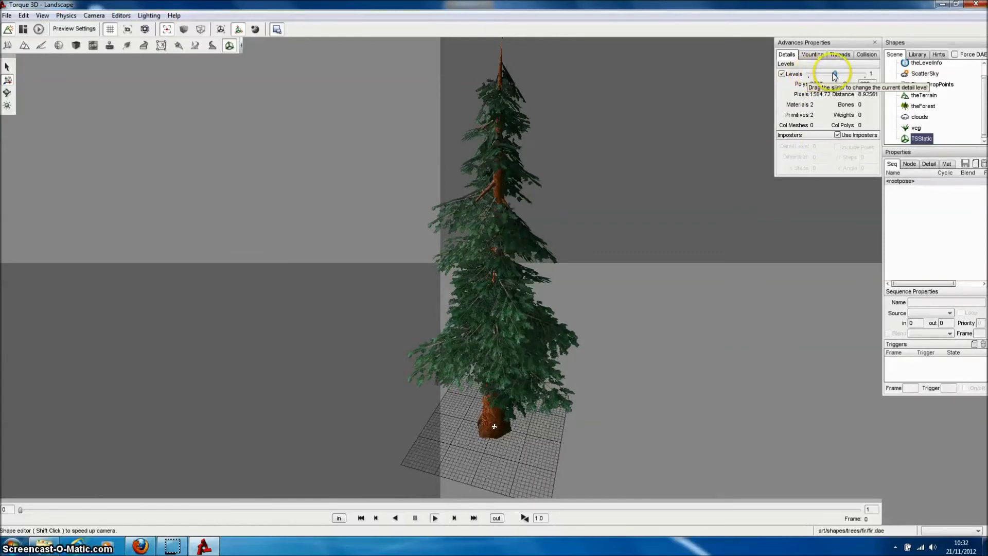
right_drag(745, 129, 522, 218)
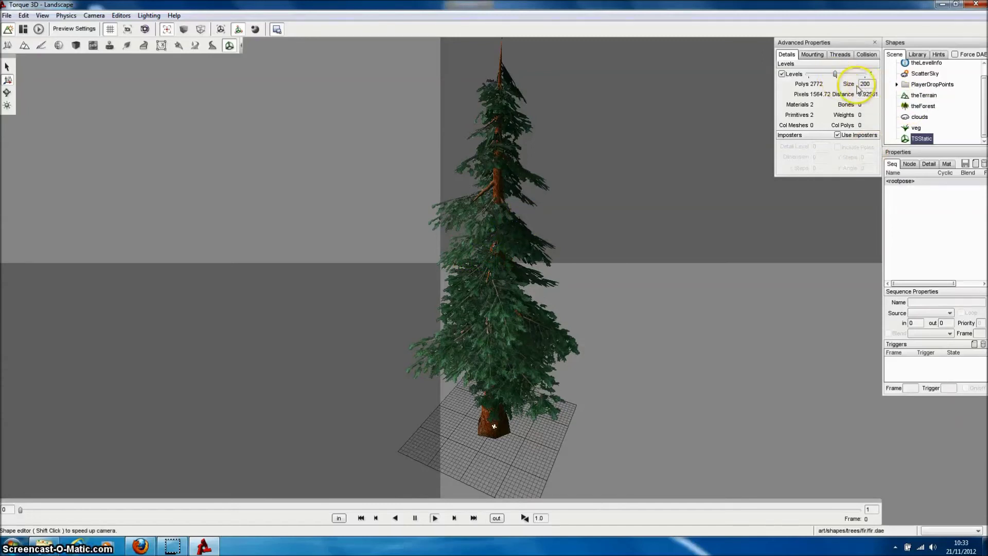
drag(839, 78, 863, 77)
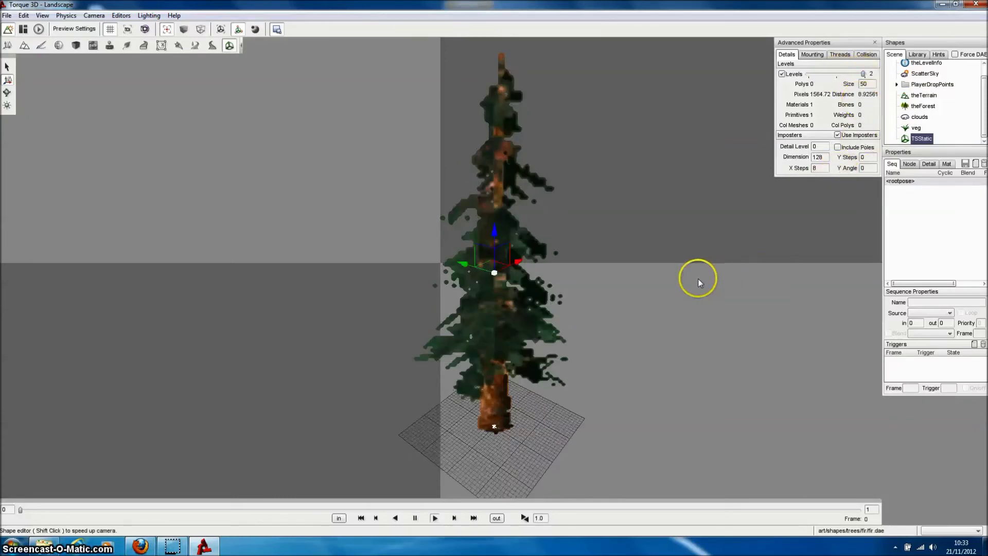
right_drag(698, 281, 591, 279)
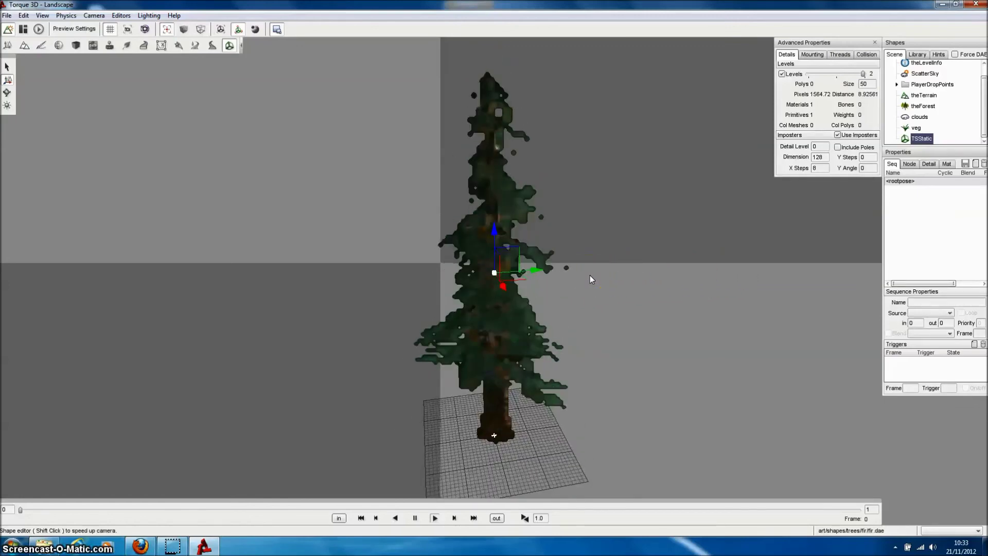
click(589, 277)
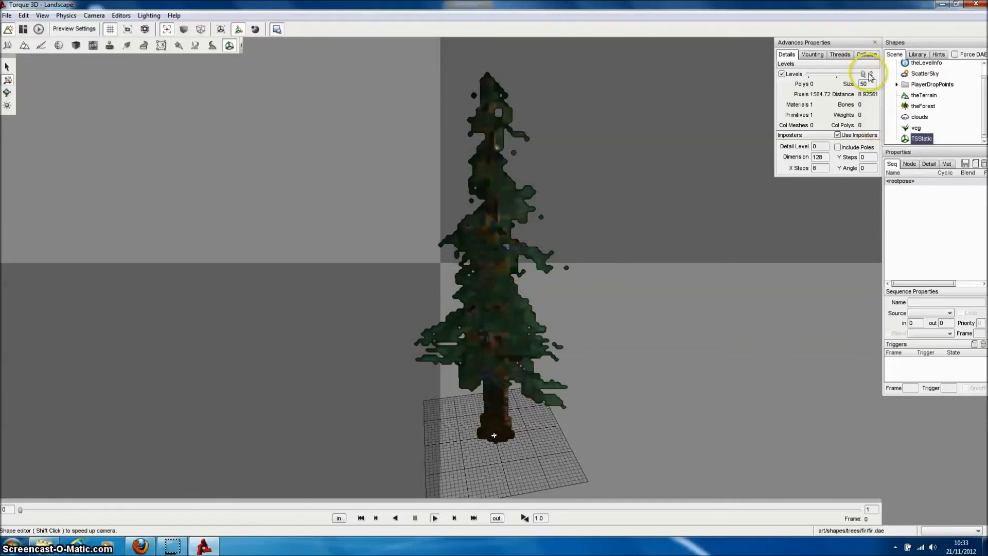
drag(863, 75, 808, 75)
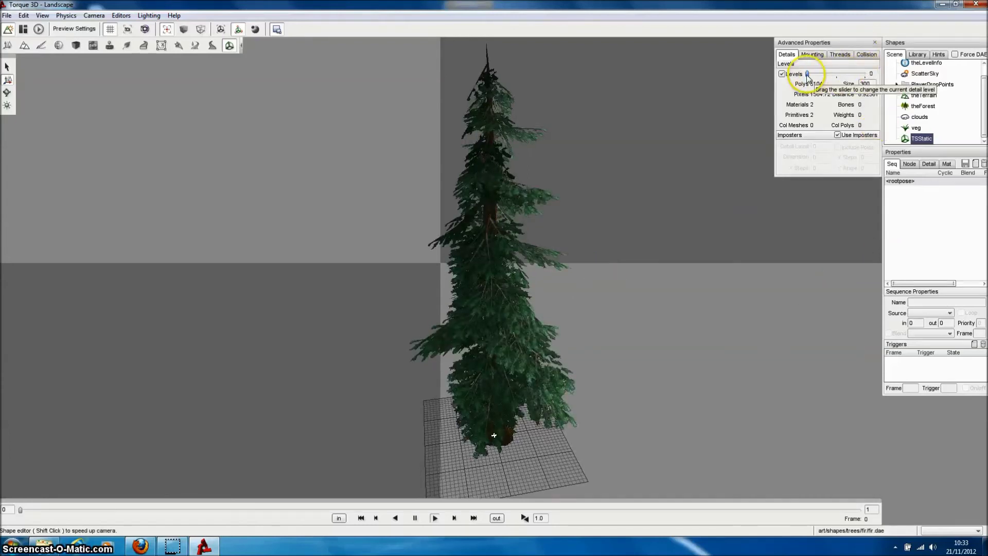
Inspect the fir's nodes: branches17d200, leaf15d200, then base01's detail300 and detail200.
click(910, 165)
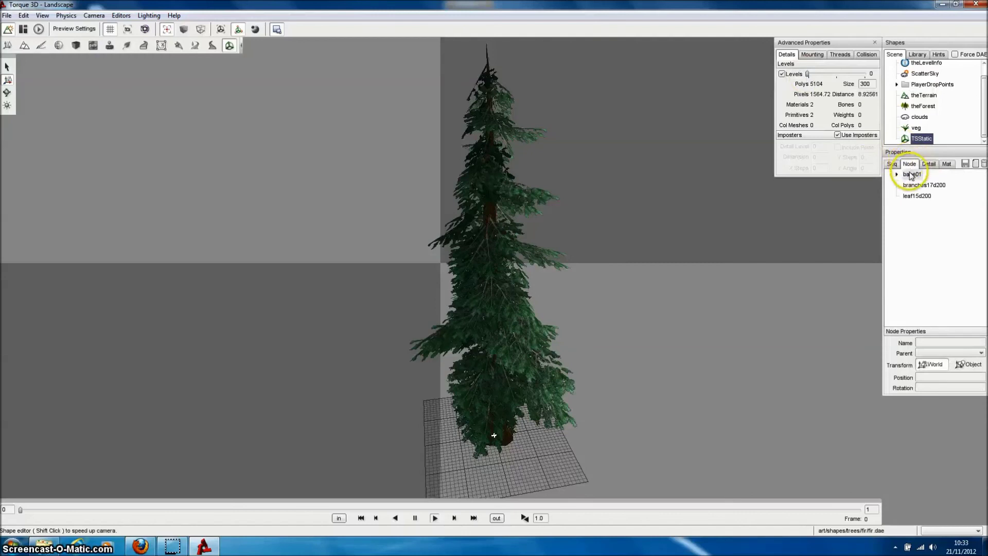
click(922, 187)
click(920, 197)
click(896, 175)
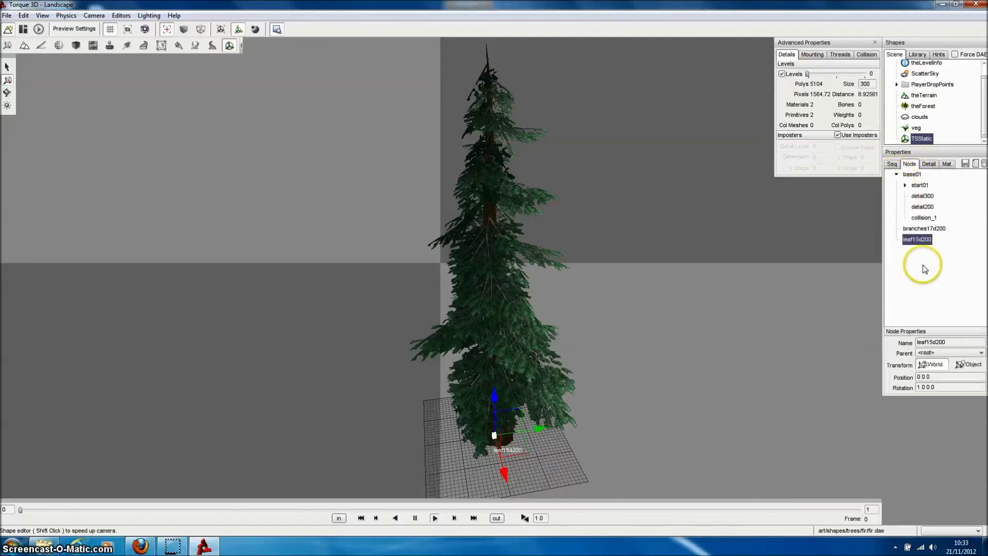
click(920, 197)
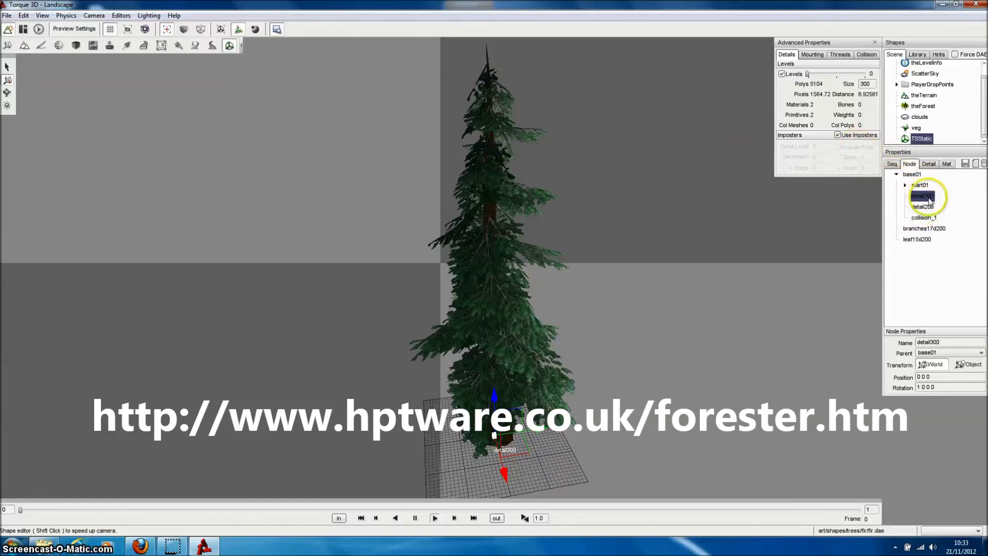
click(922, 207)
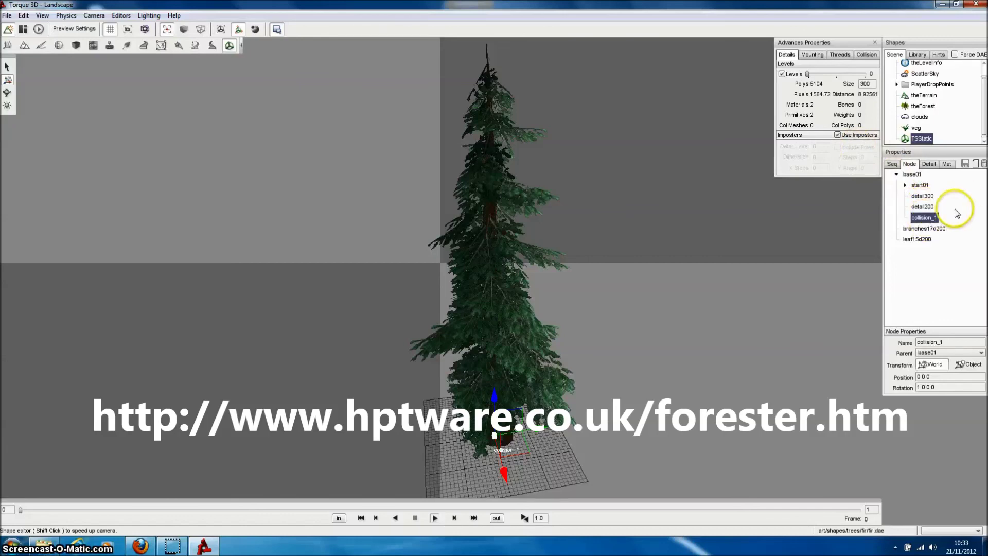
Close the Shape Editor and fly the camera through the fir forest toward the mountains.
click(7, 45)
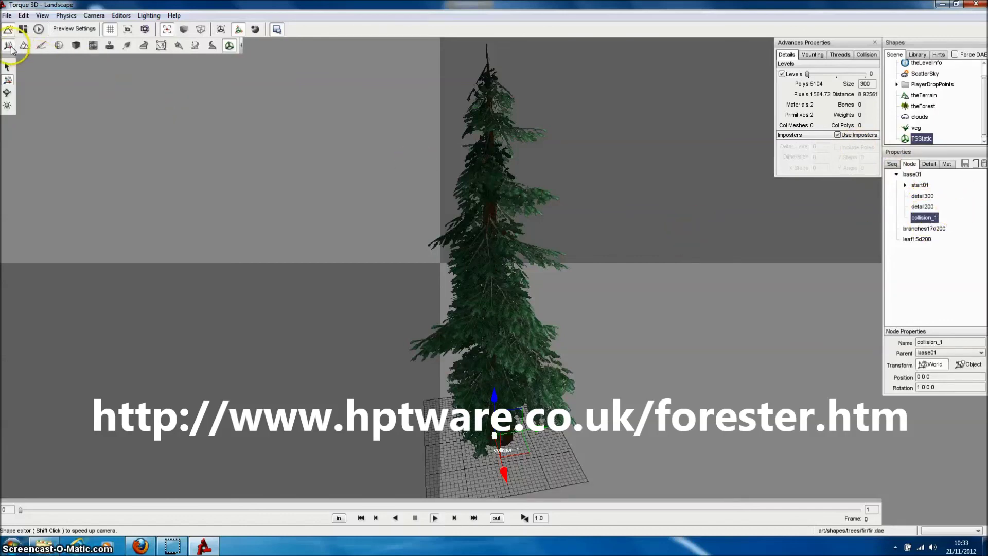
key(w)
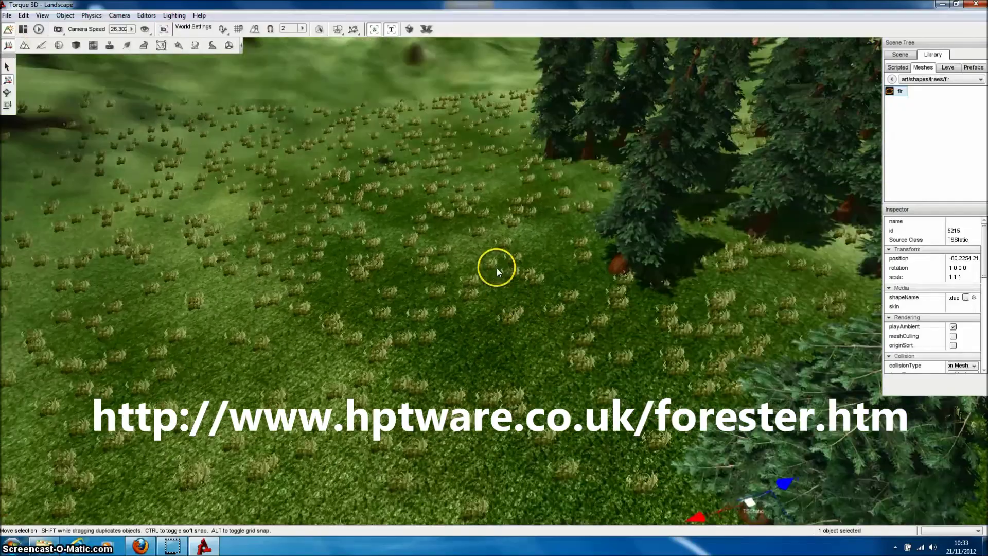
key(s)
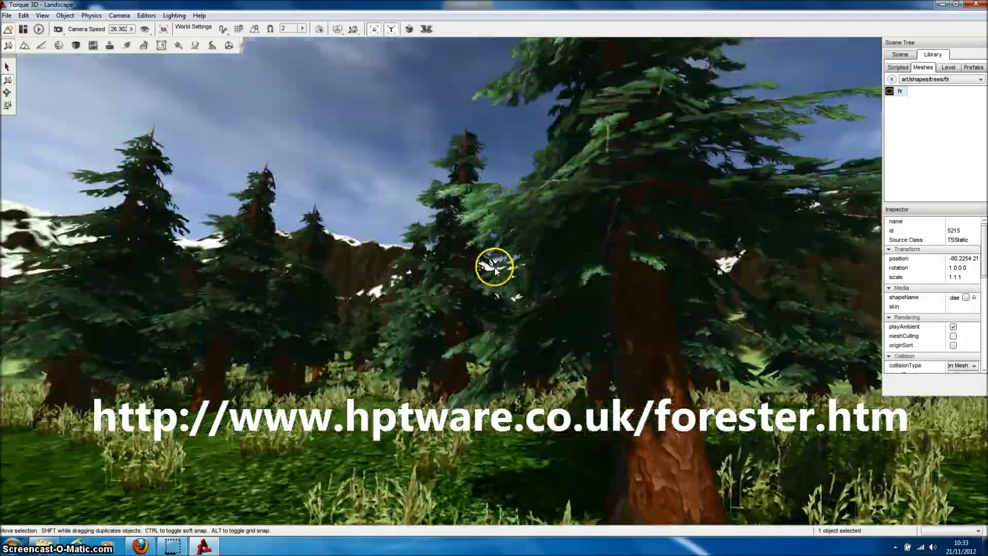
key(w)
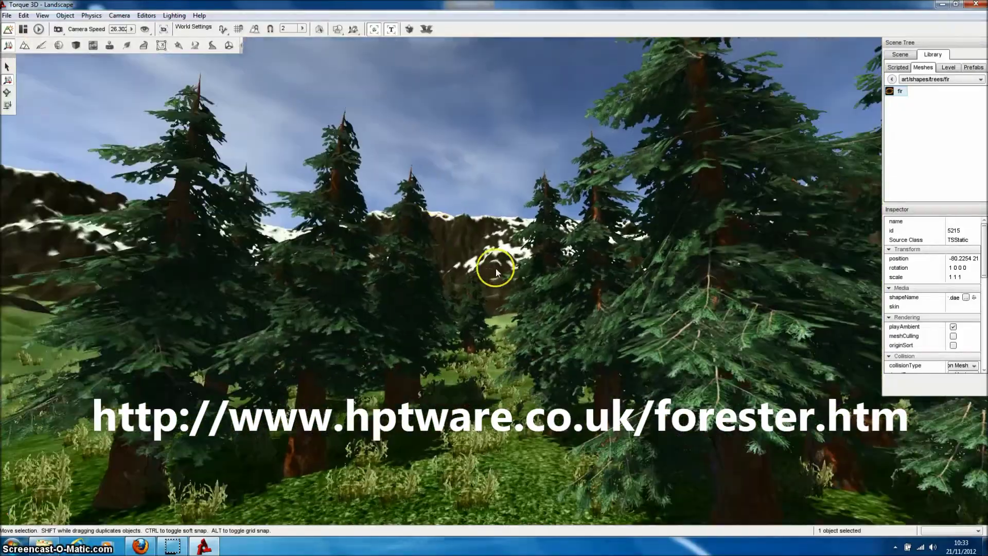
key(d)
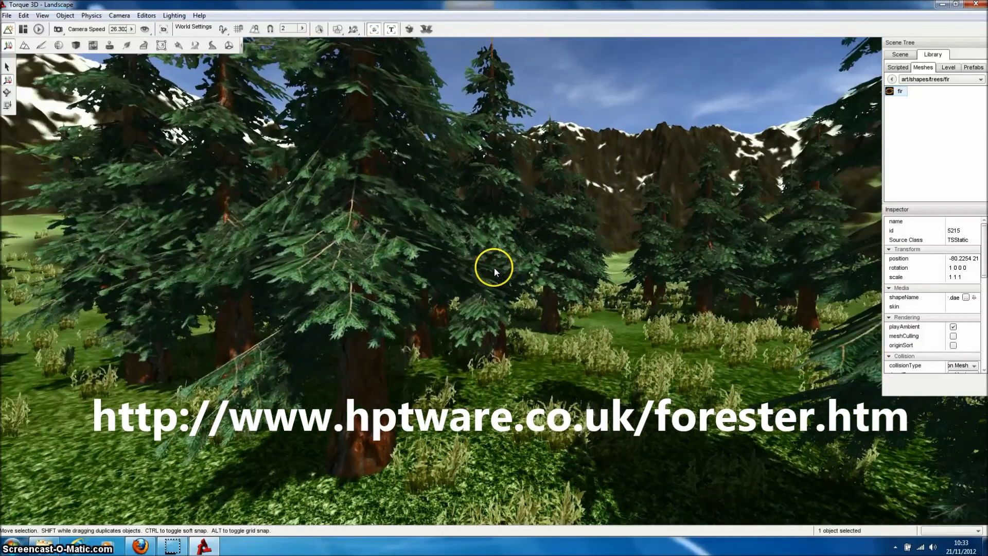